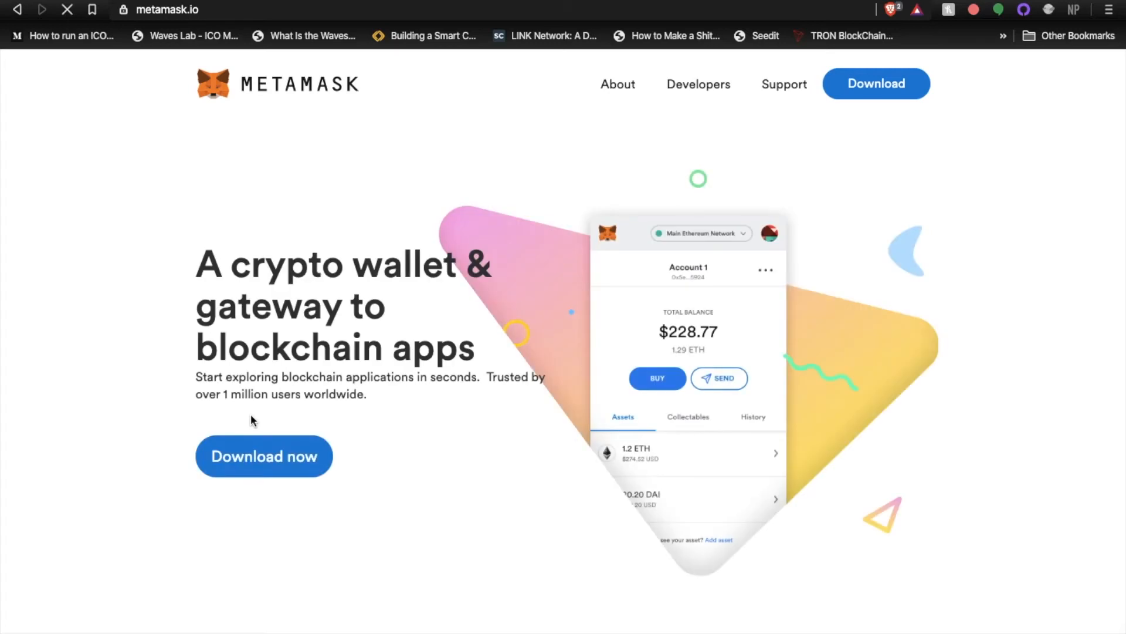
Go to the MetaMask download page and open the Chrome extension's web store listing
left_click(268, 462)
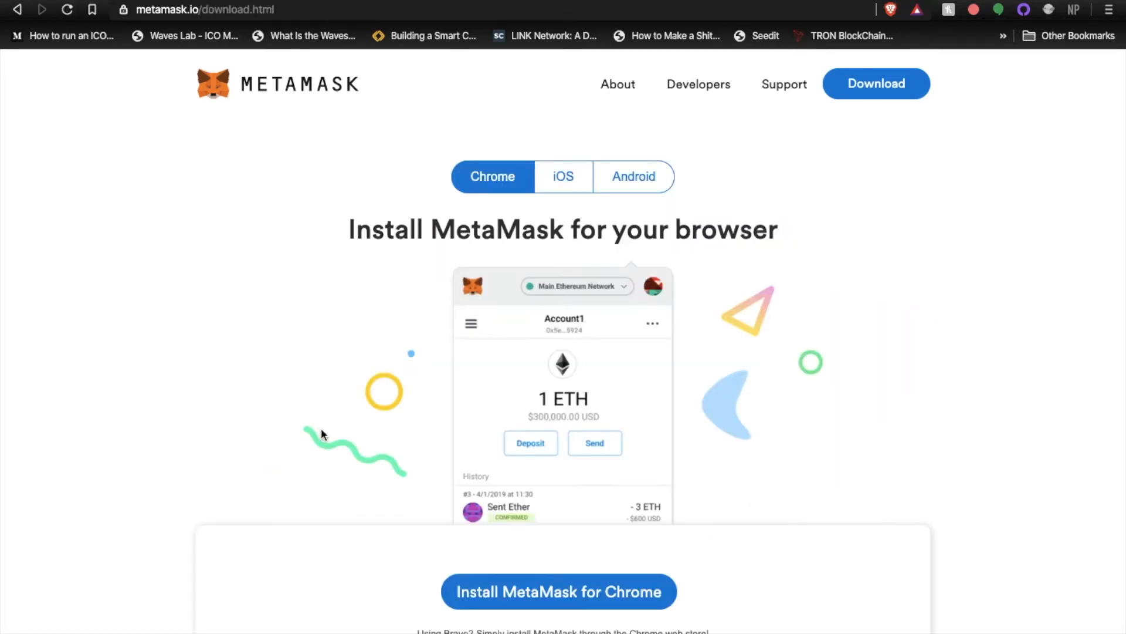
scroll(322, 430, "down", 2)
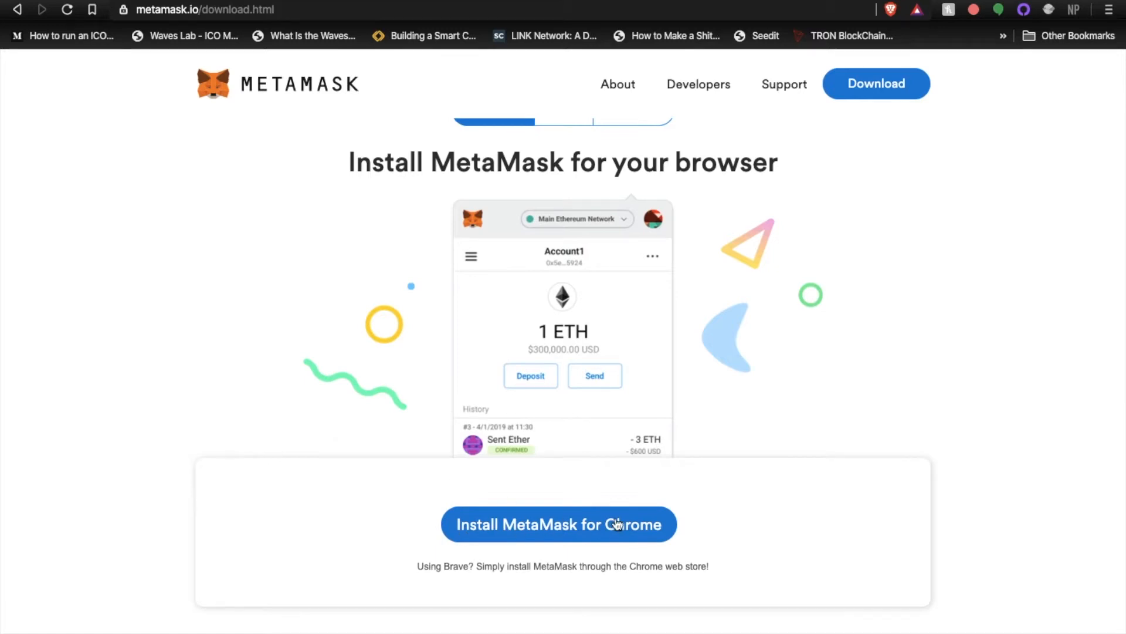
scroll(550, 514, "down", 4)
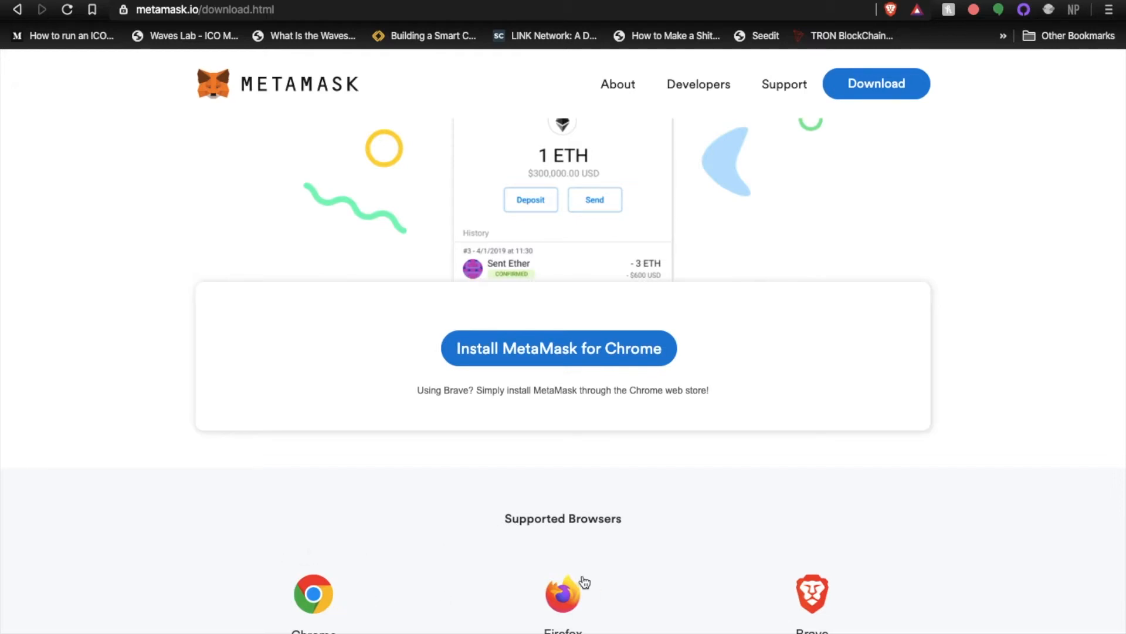
scroll(587, 584, "up", 4)
left_click(554, 590)
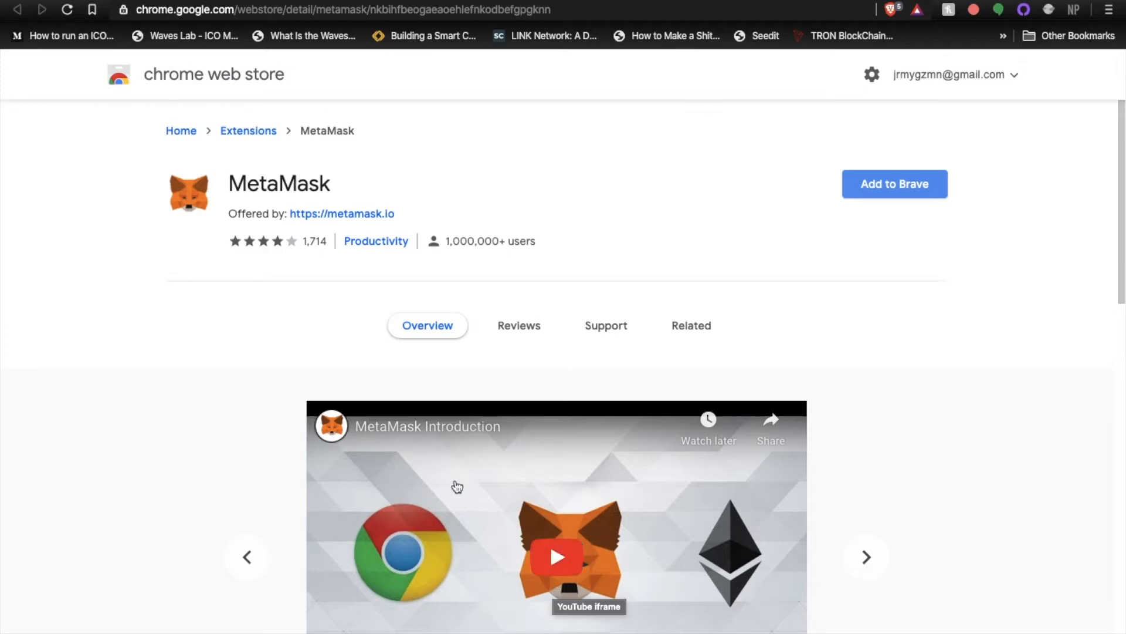
Check the MetaMask extension's publisher link and add the extension to Brave, accepting the requested permissions
left_click_drag(403, 215, 289, 216)
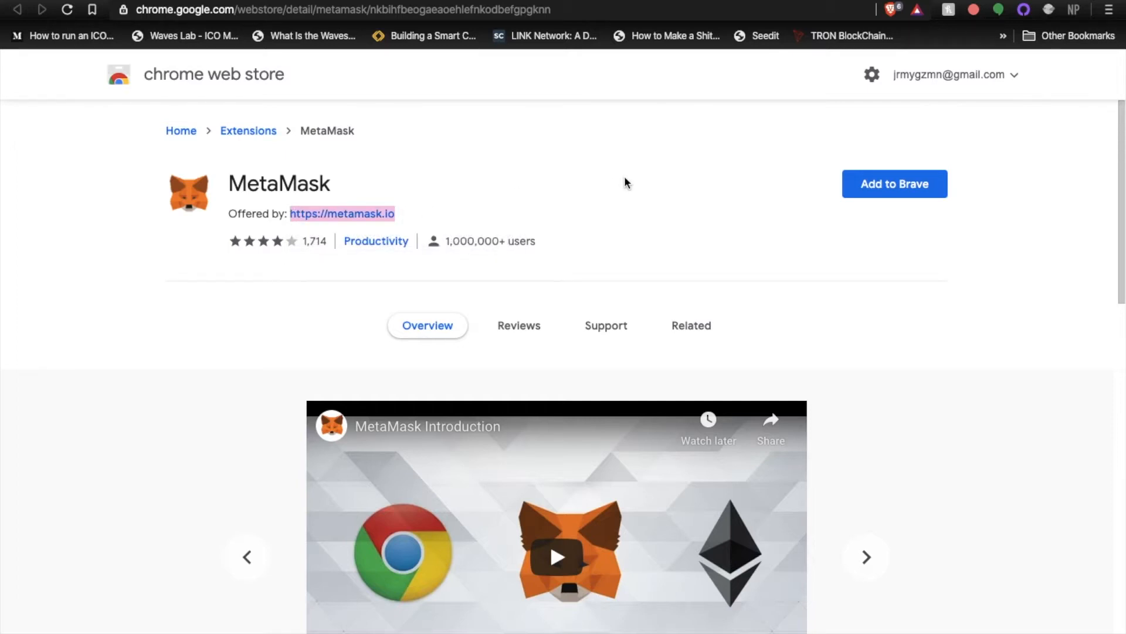
left_click(651, 209)
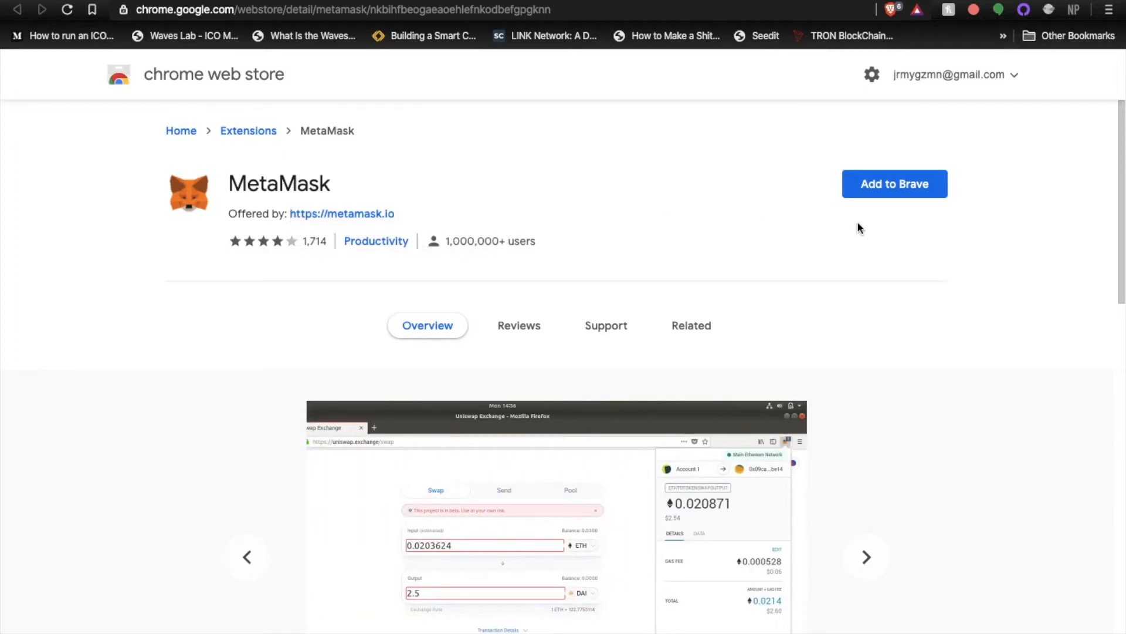
left_click(885, 184)
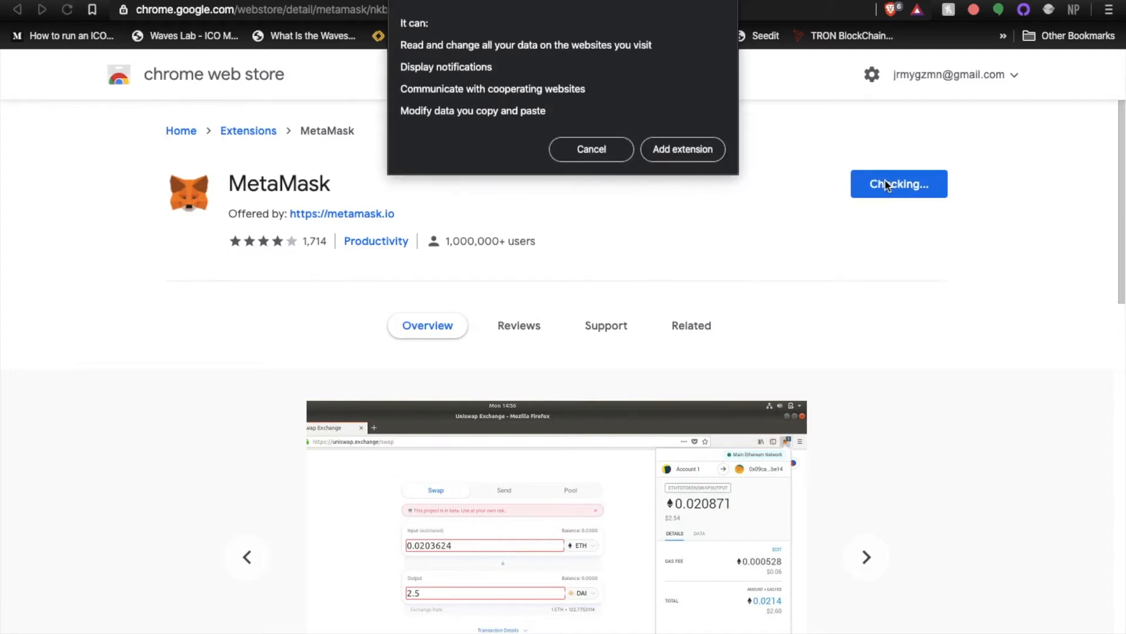
left_click(706, 151)
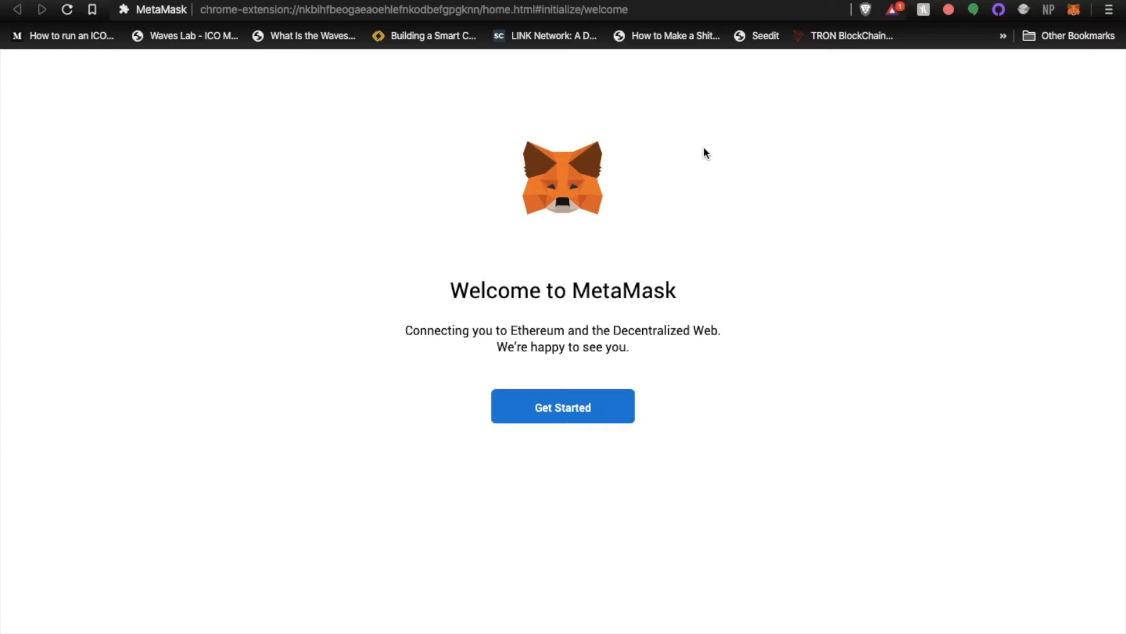
Start the MetaMask setup by choosing to create a new wallet and agree to share anonymized usage data
left_click(561, 413)
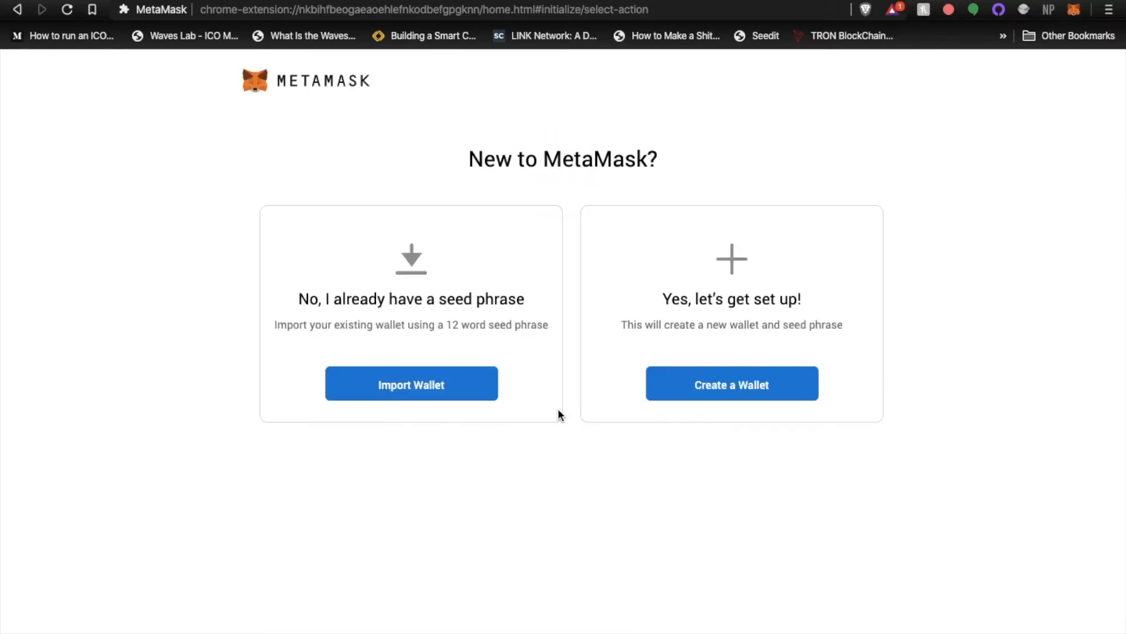
left_click(701, 399)
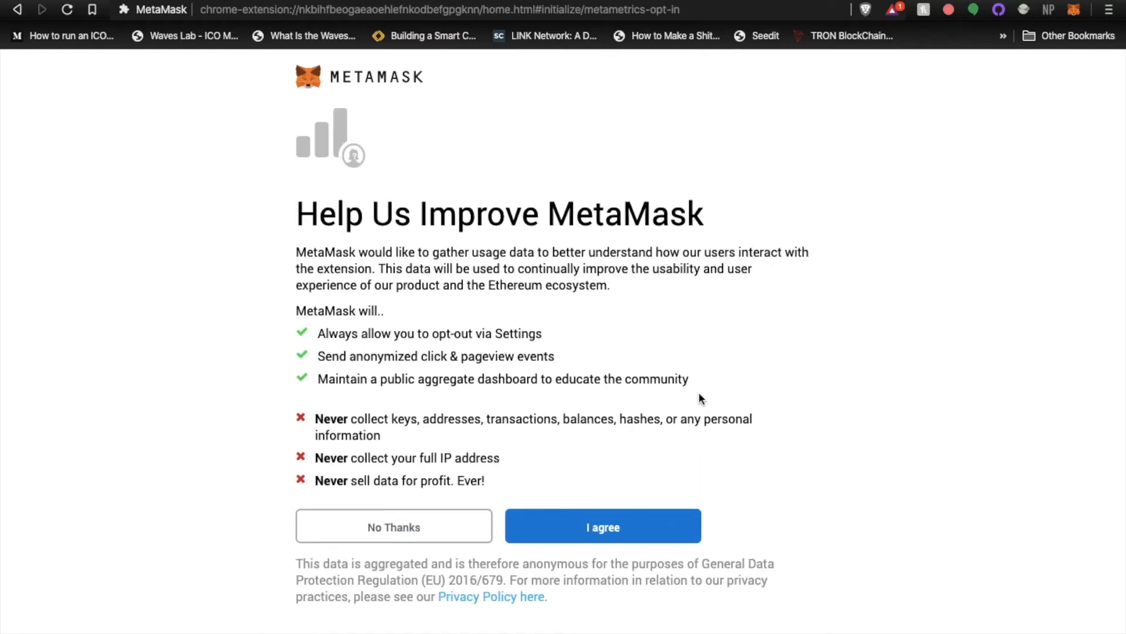
left_click(610, 528)
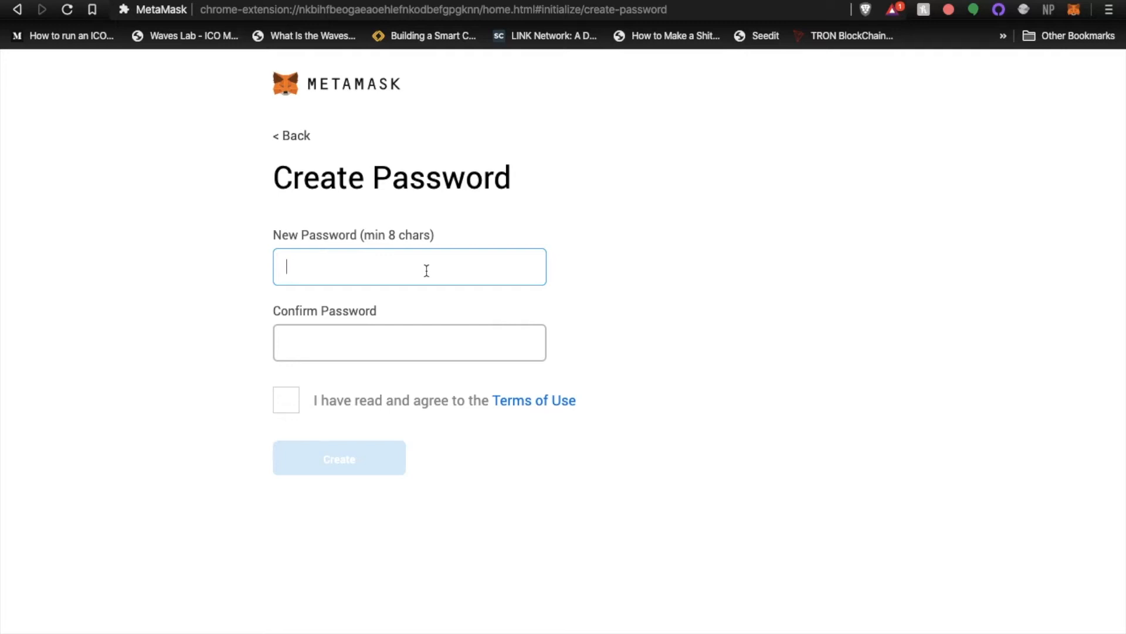
Enter and confirm a new wallet password, accept the Terms of Use and create the wallet
type("••••")
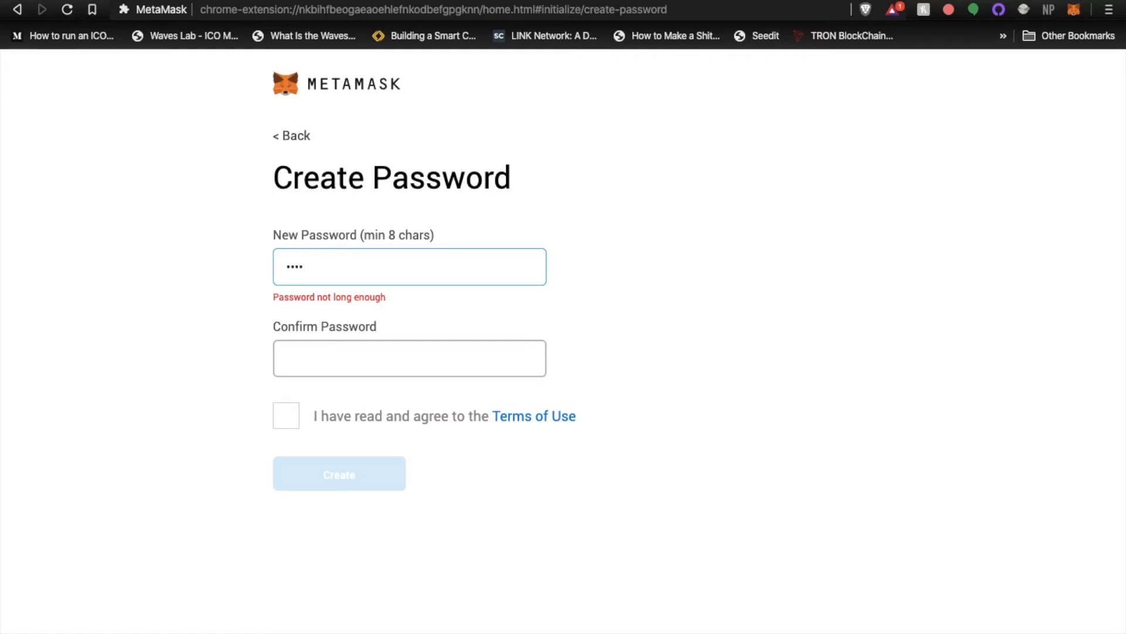
type("•••••••••")
key("Tab")
type("•••••••••")
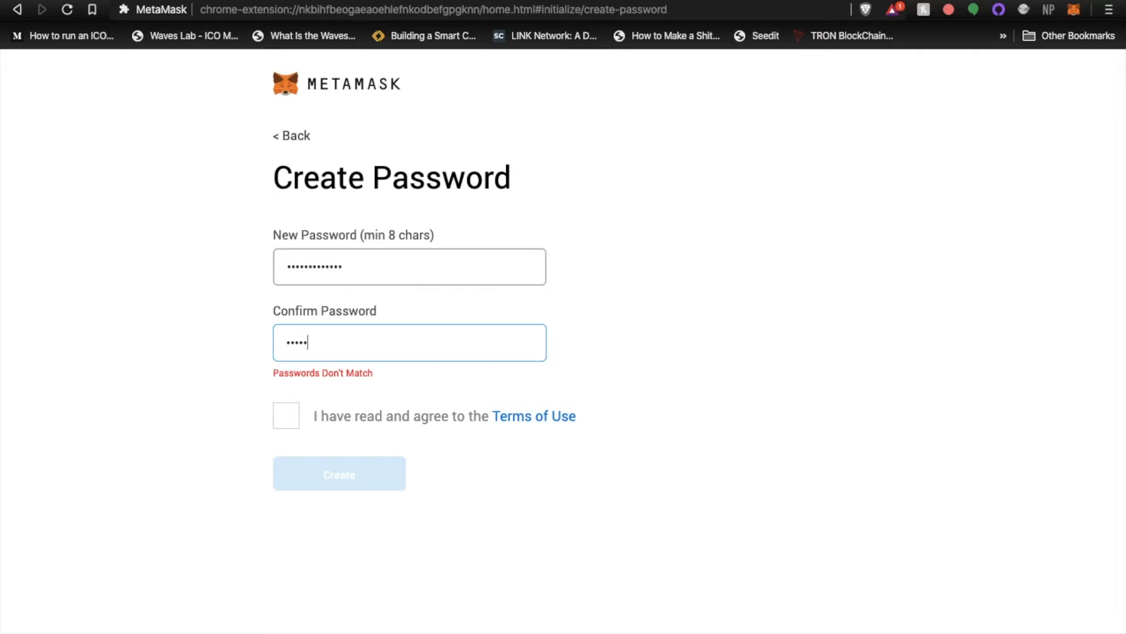
type("••••")
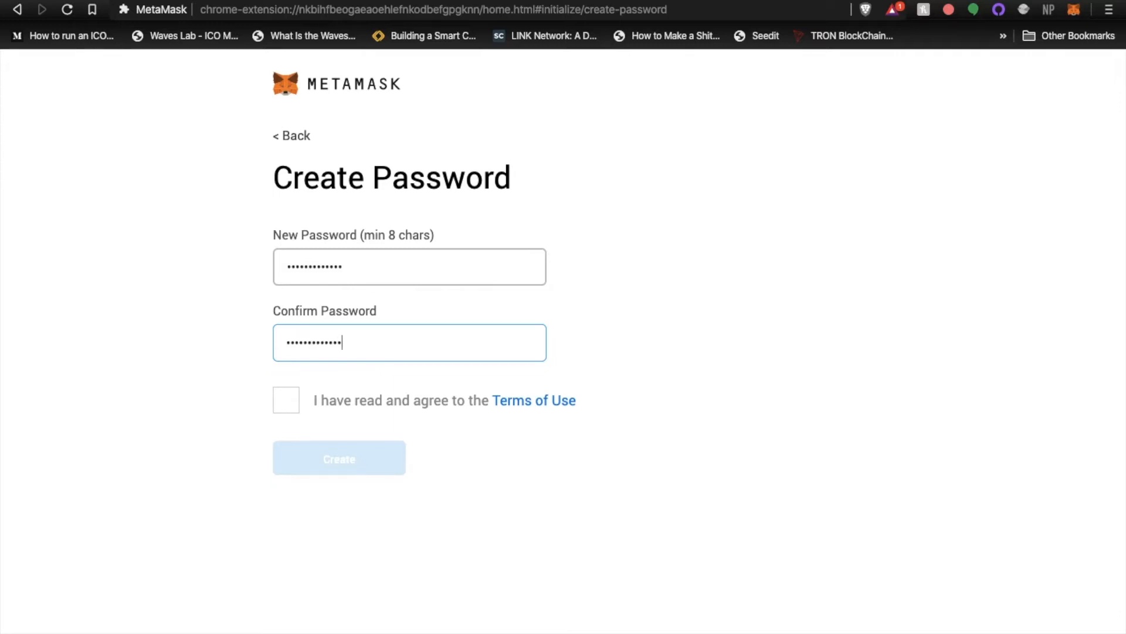
left_click(365, 276)
type("•")
left_click(362, 351)
type("•")
left_click(286, 399)
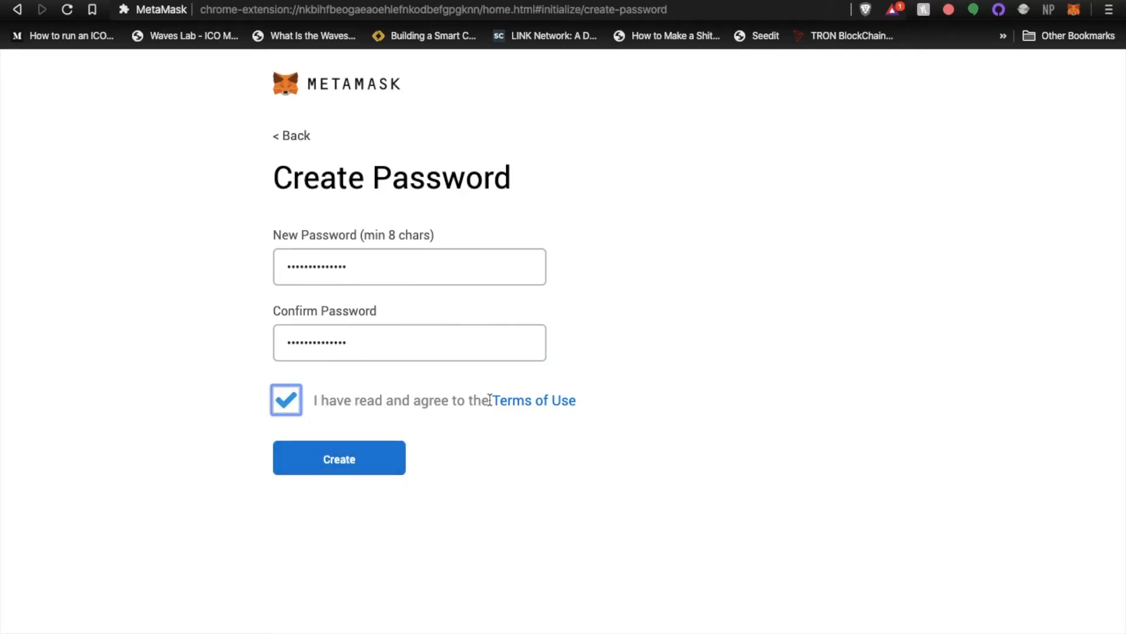
left_click(348, 468)
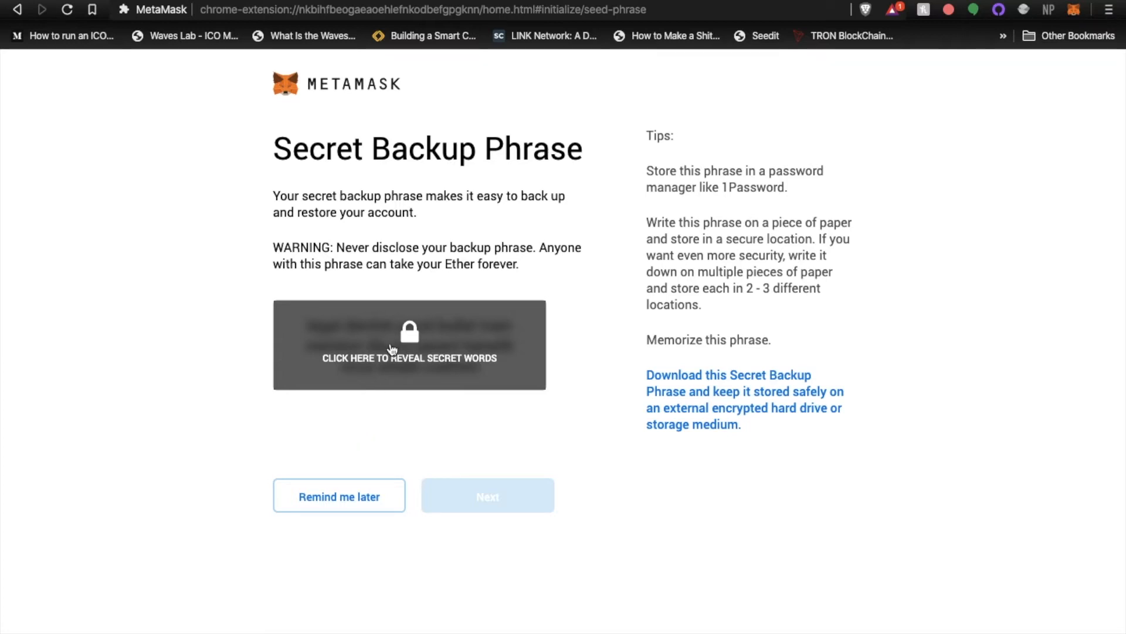
Reveal the secret backup phrase and confirm it by selecting its twelve words in order, finishing the wallet setup
left_click(424, 345)
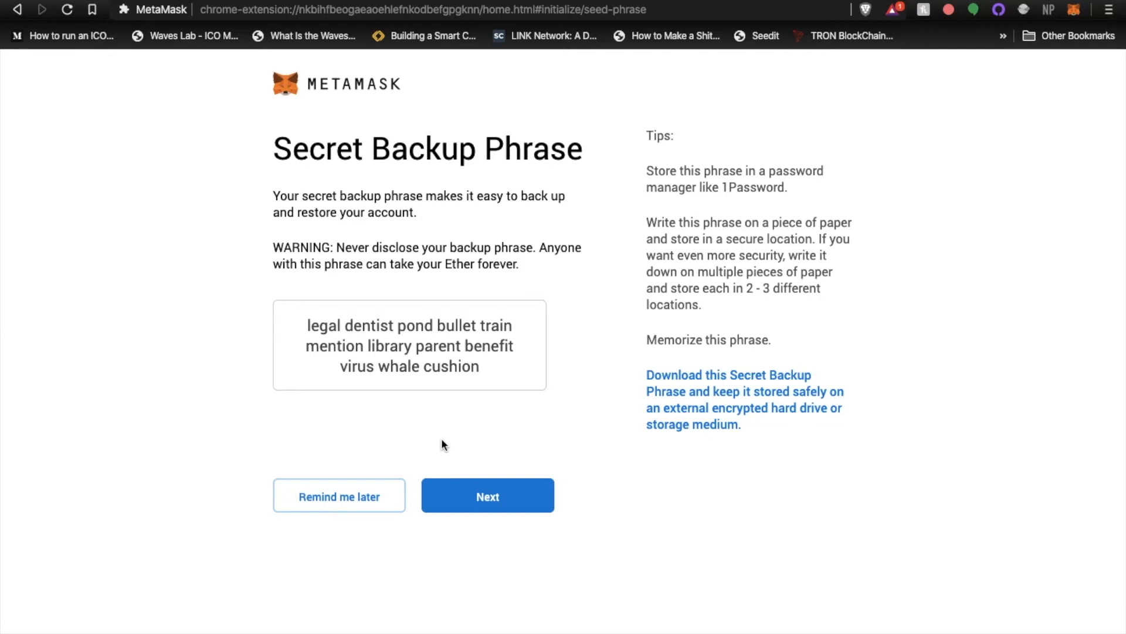
left_click(494, 499)
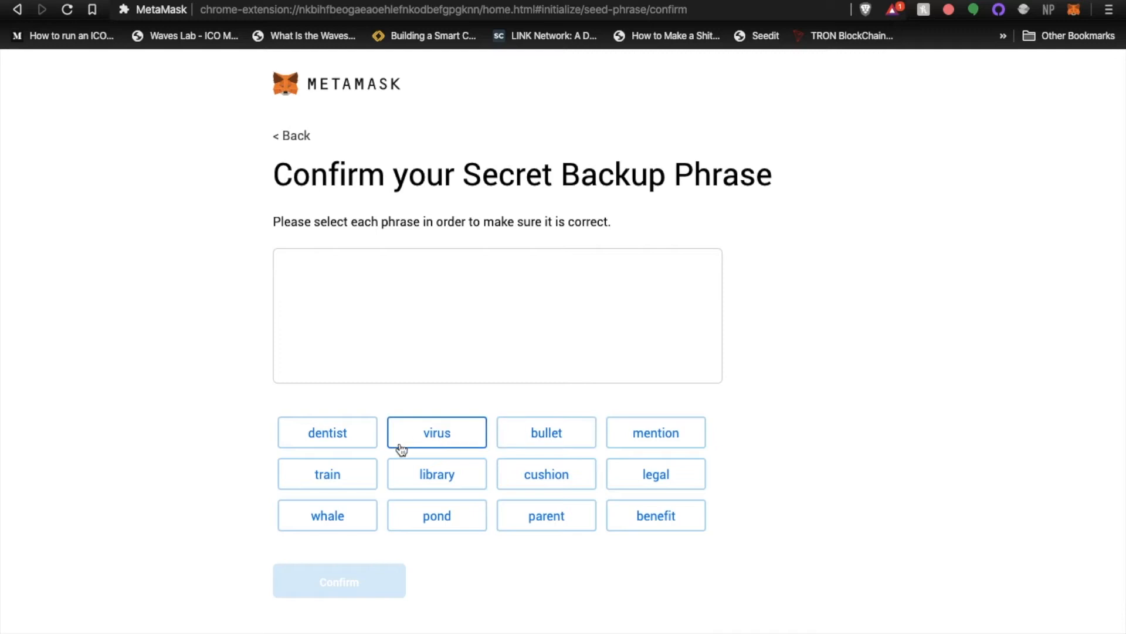
left_click(626, 471)
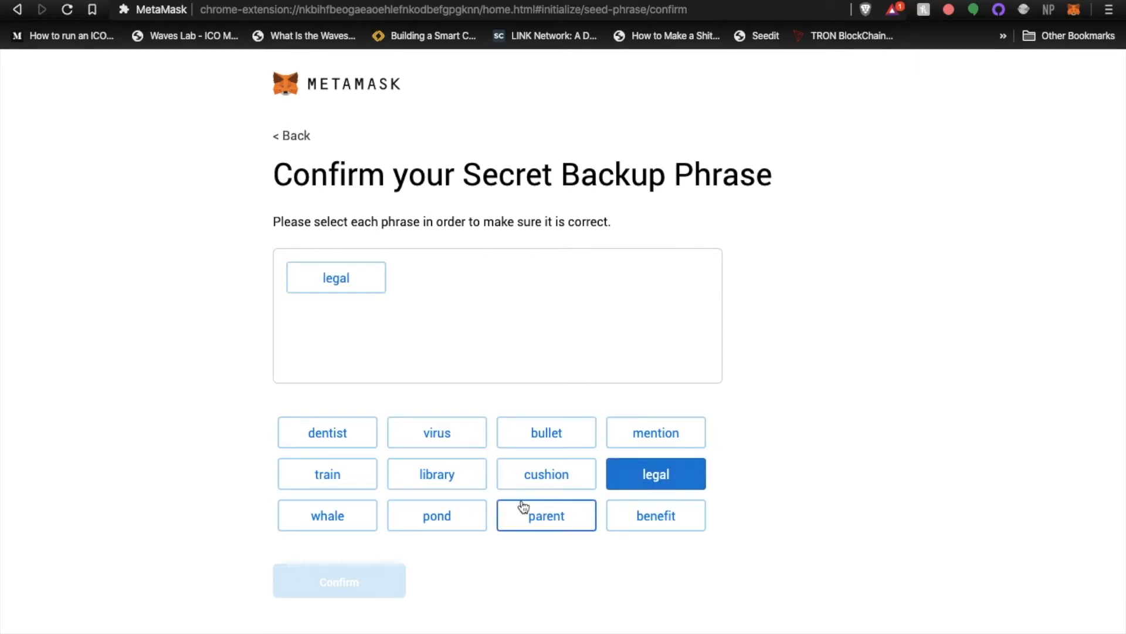
left_click(329, 433)
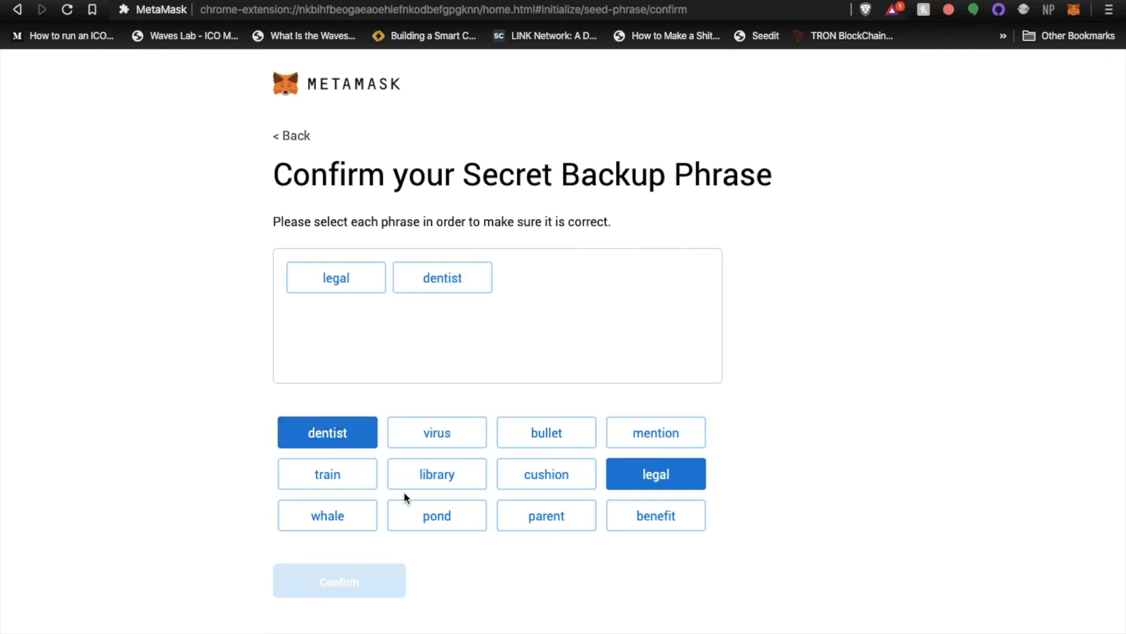
left_click(469, 517)
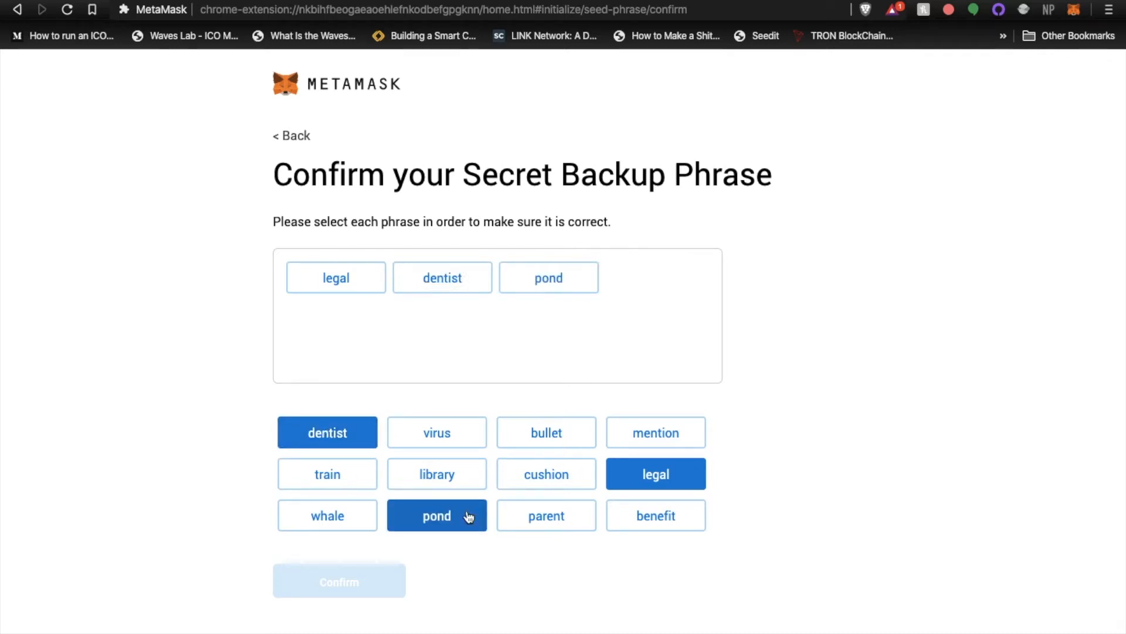
left_click(545, 437)
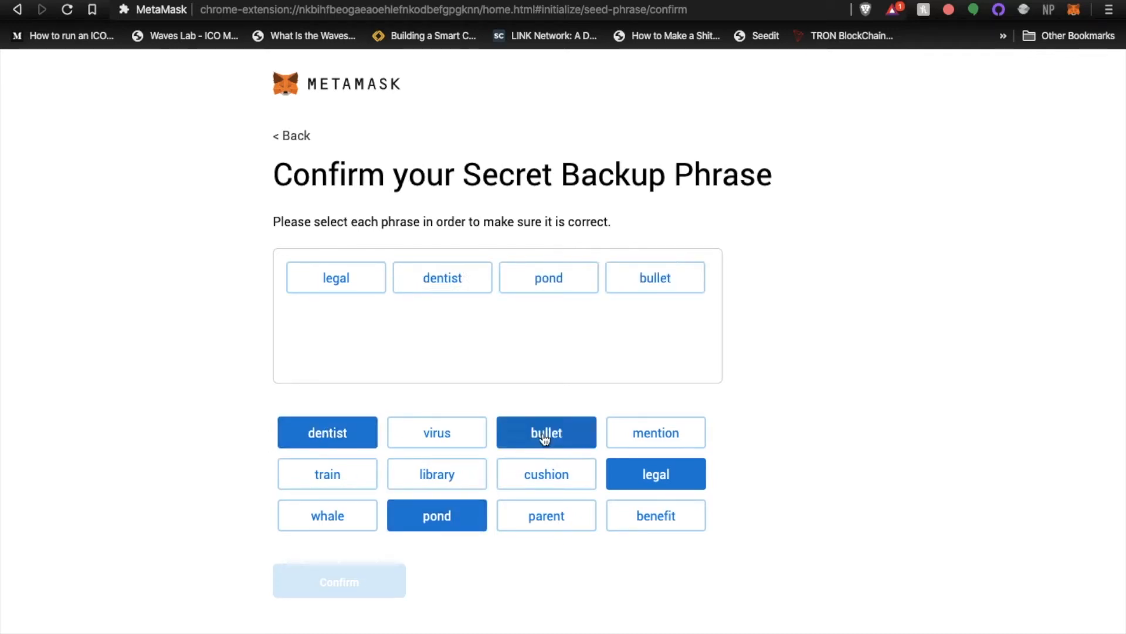
left_click(362, 474)
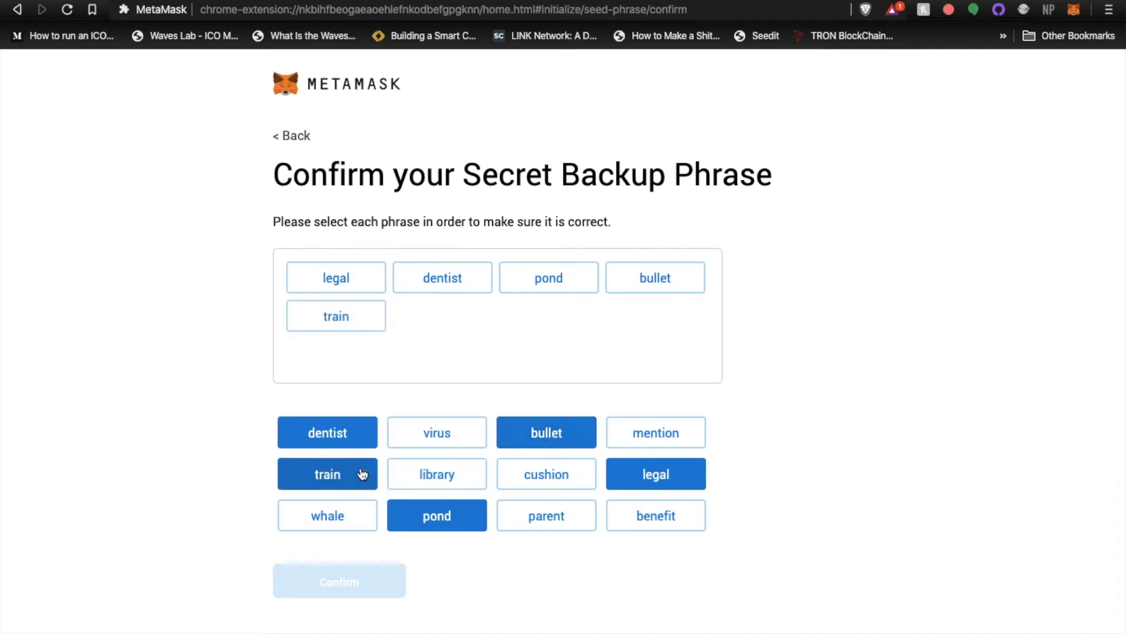
left_click(671, 432)
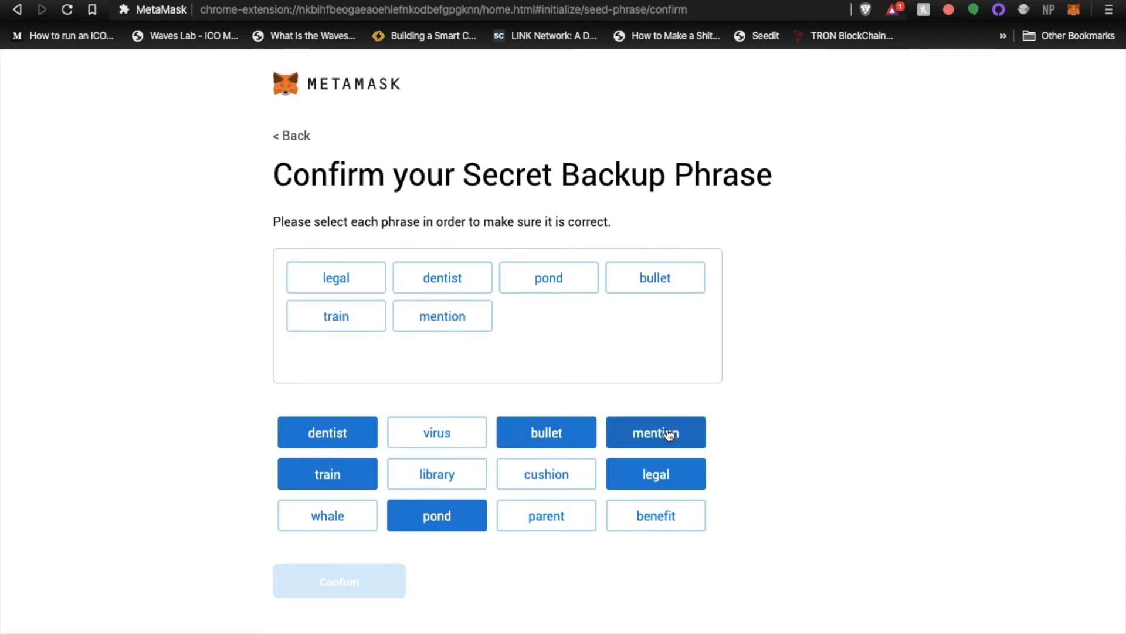
left_click(477, 480)
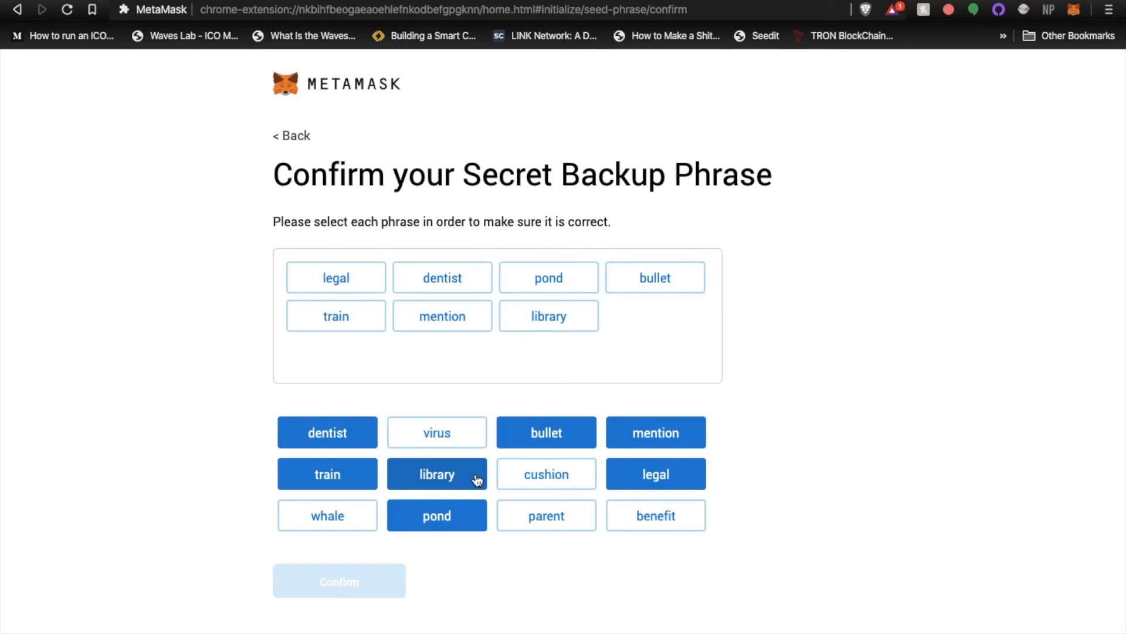
left_click(593, 521)
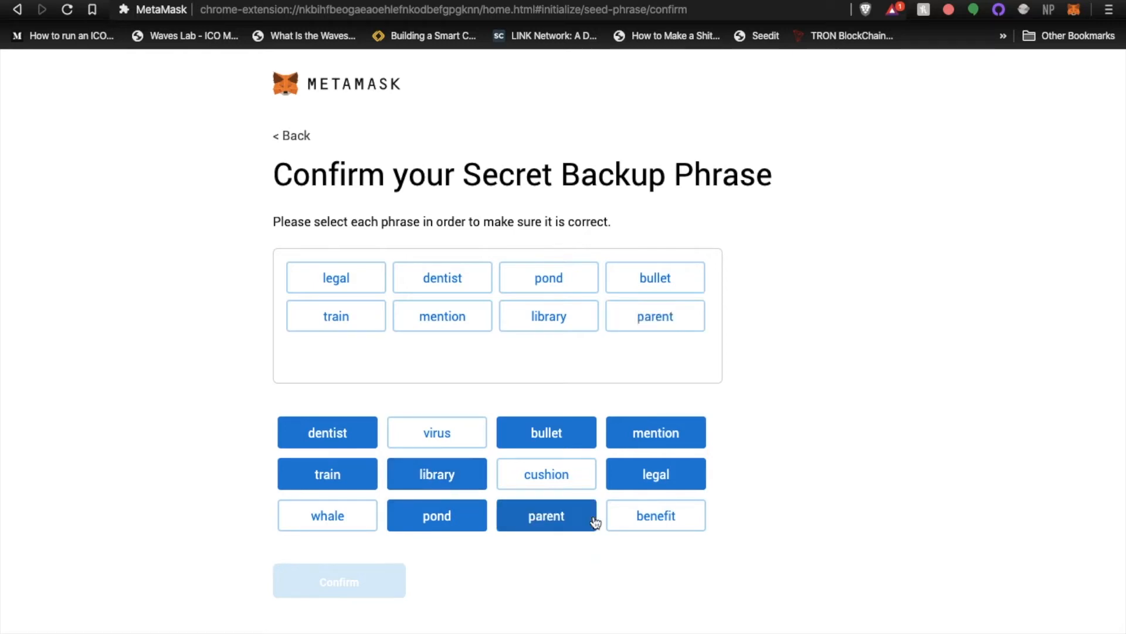
left_click(668, 520)
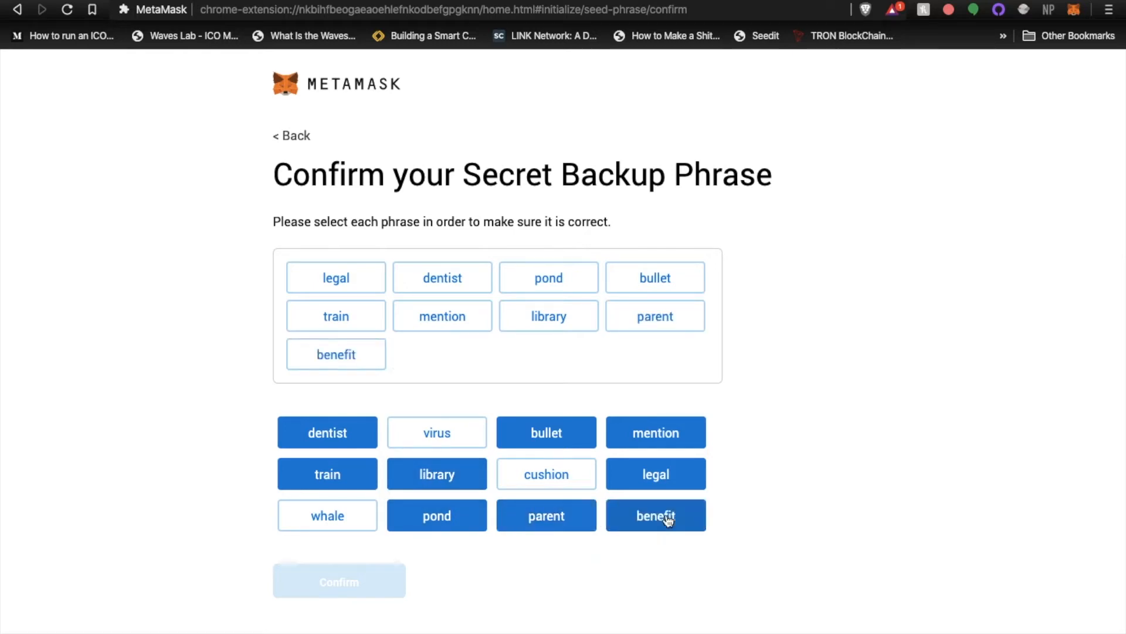
left_click(439, 428)
left_click(338, 521)
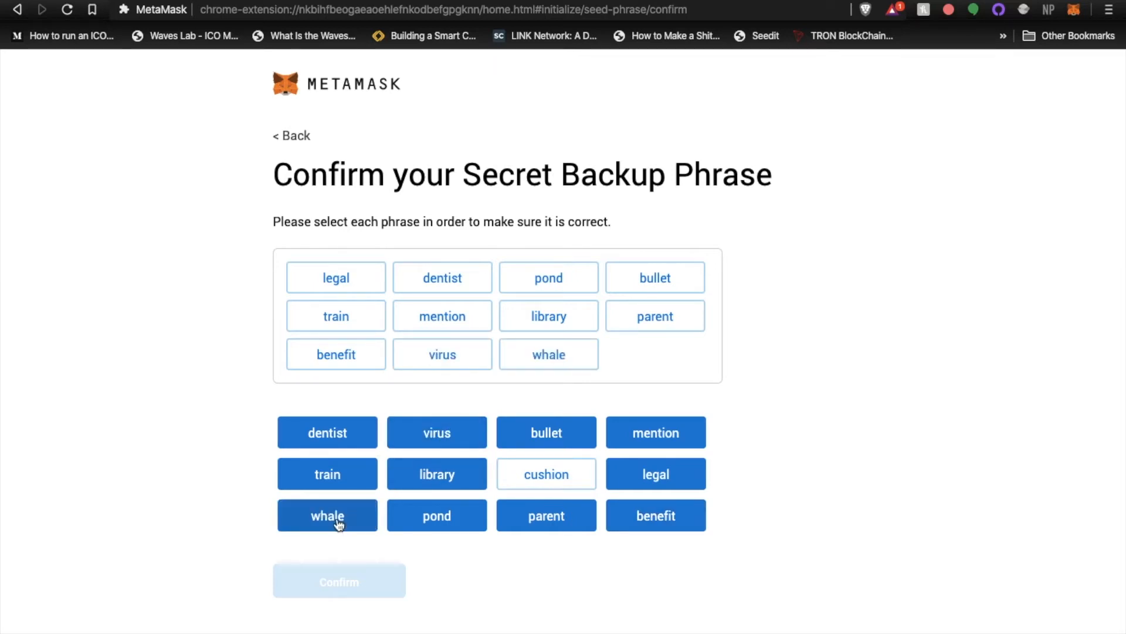
left_click(566, 477)
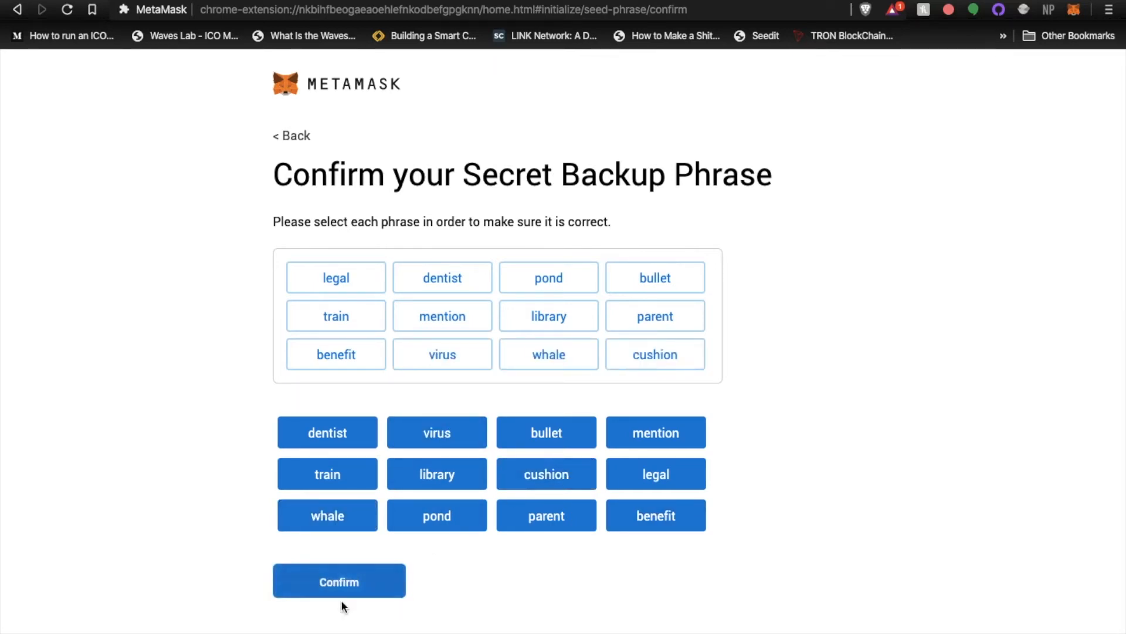
left_click(345, 591)
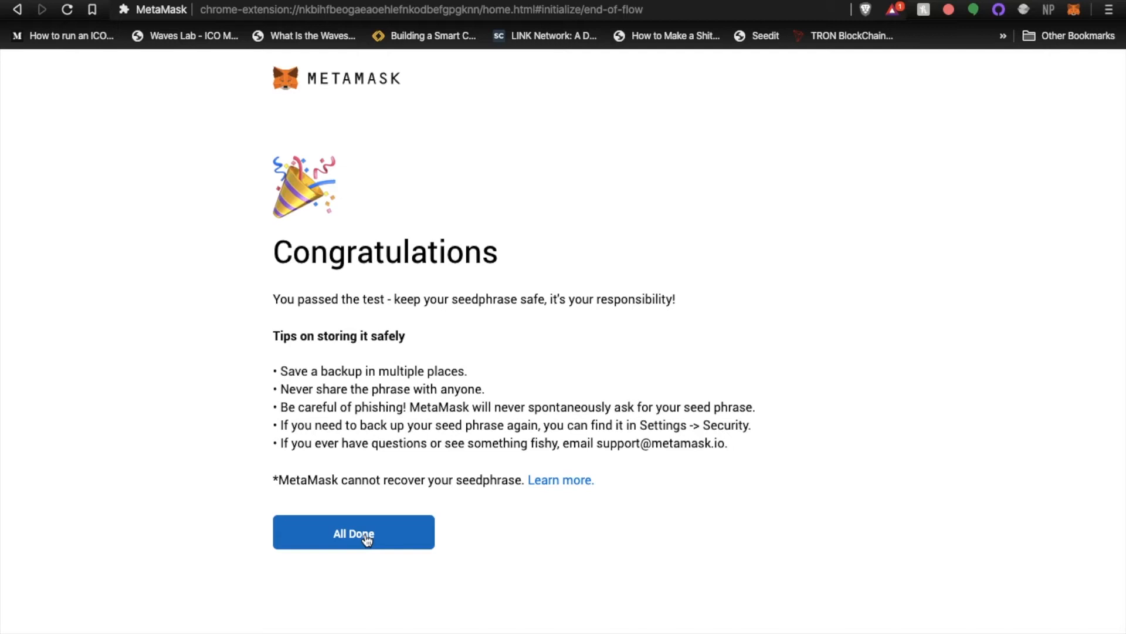
left_click(365, 535)
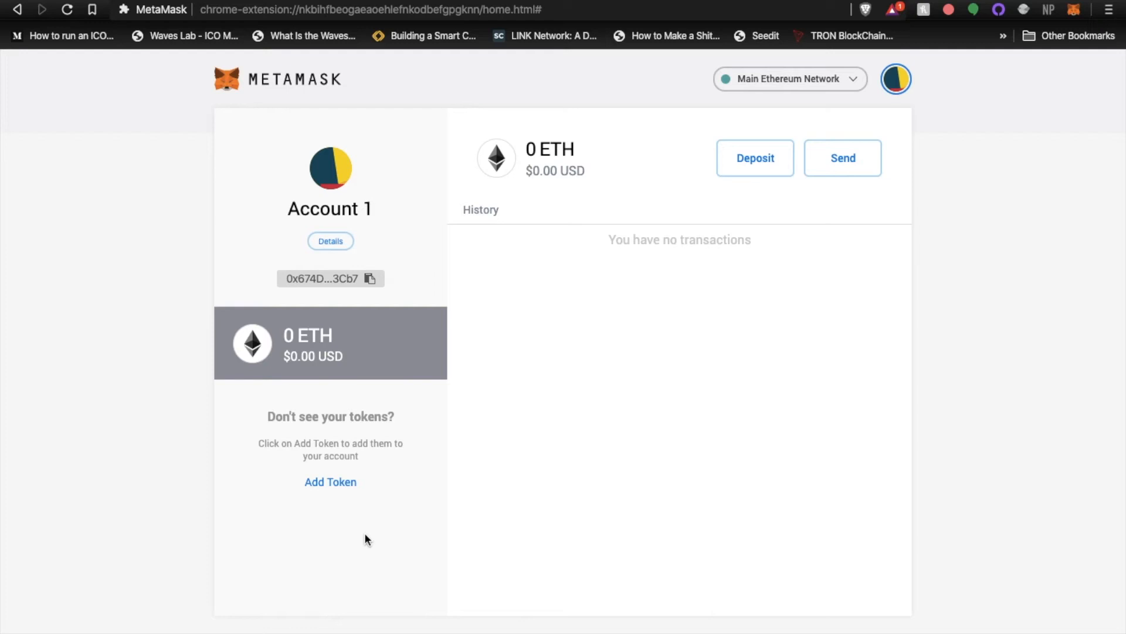
View Account 1's direct deposit details, select its public address and open the account on Etherscan
left_click(771, 164)
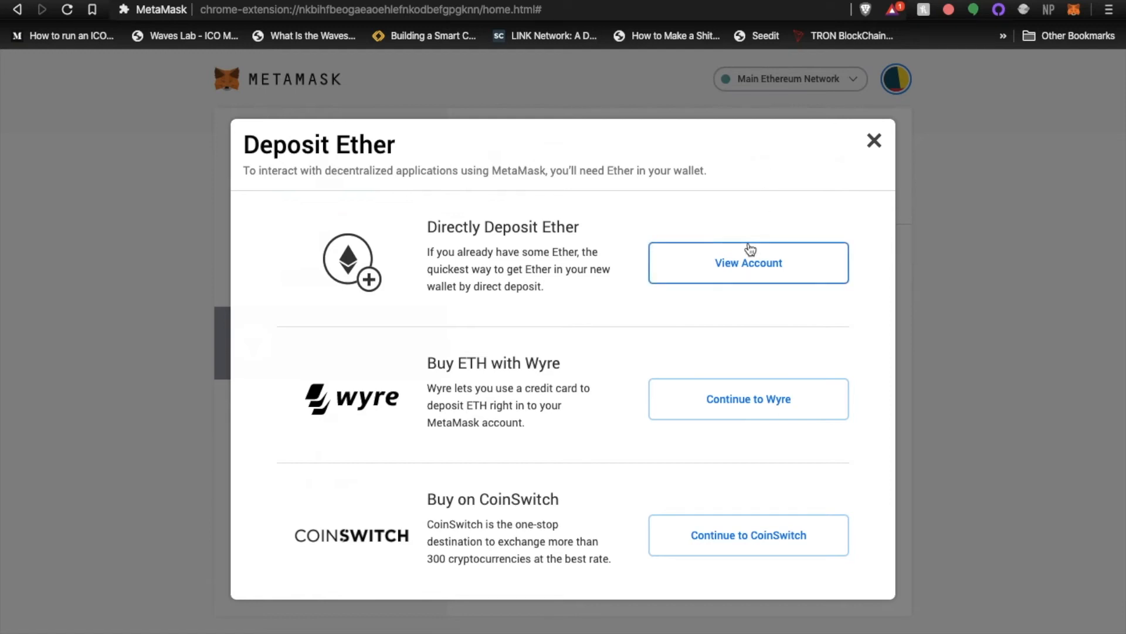
left_click(748, 261)
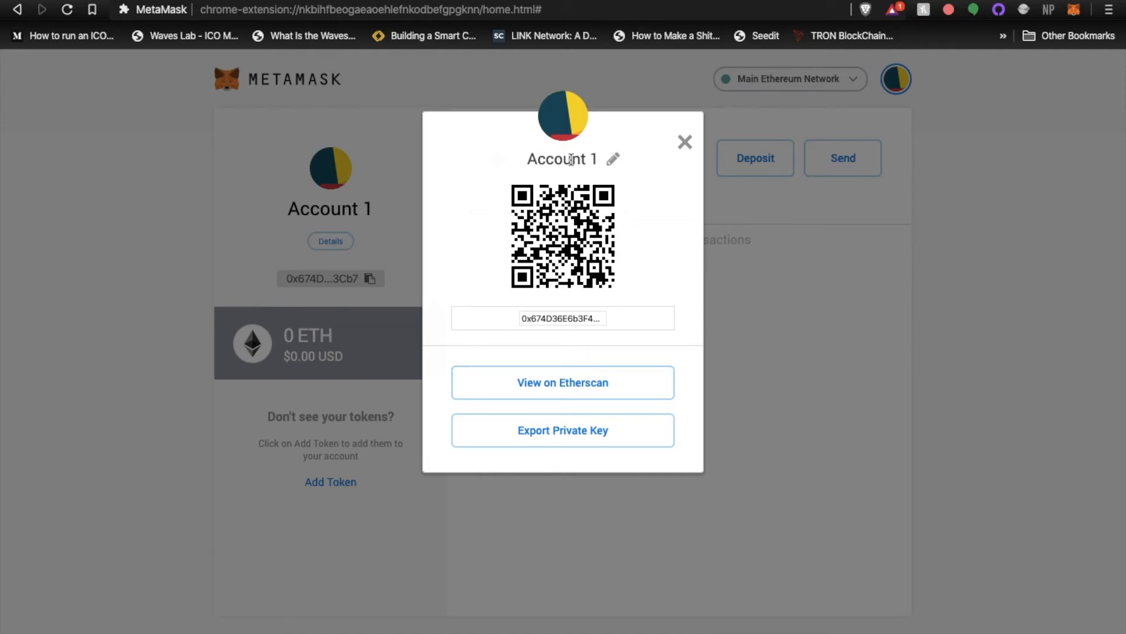
left_click(539, 318)
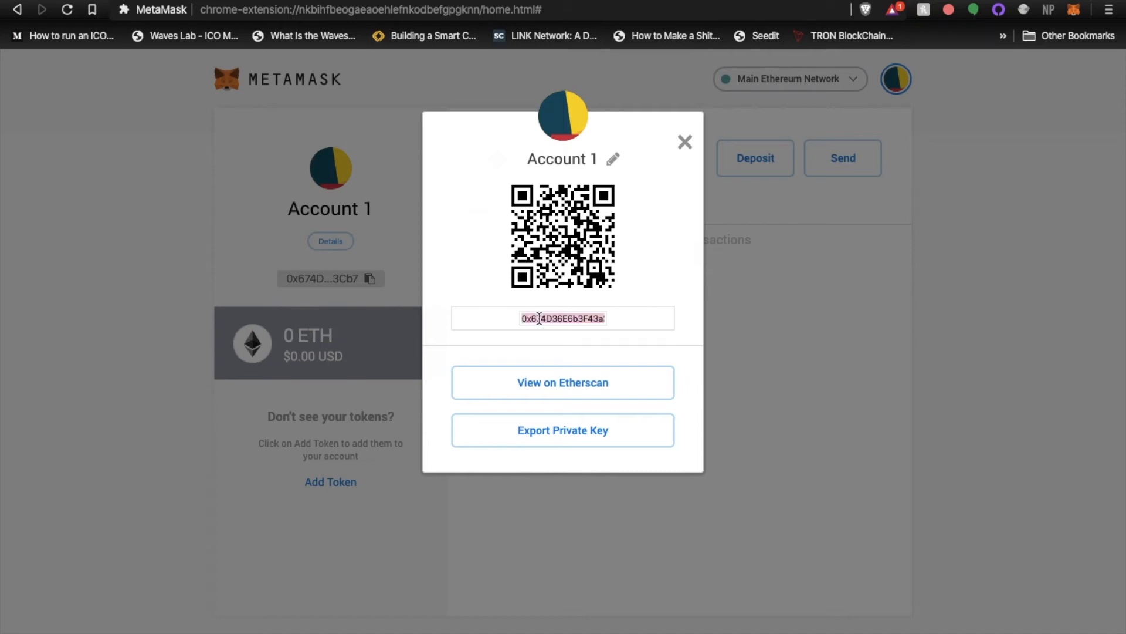
left_click(529, 386)
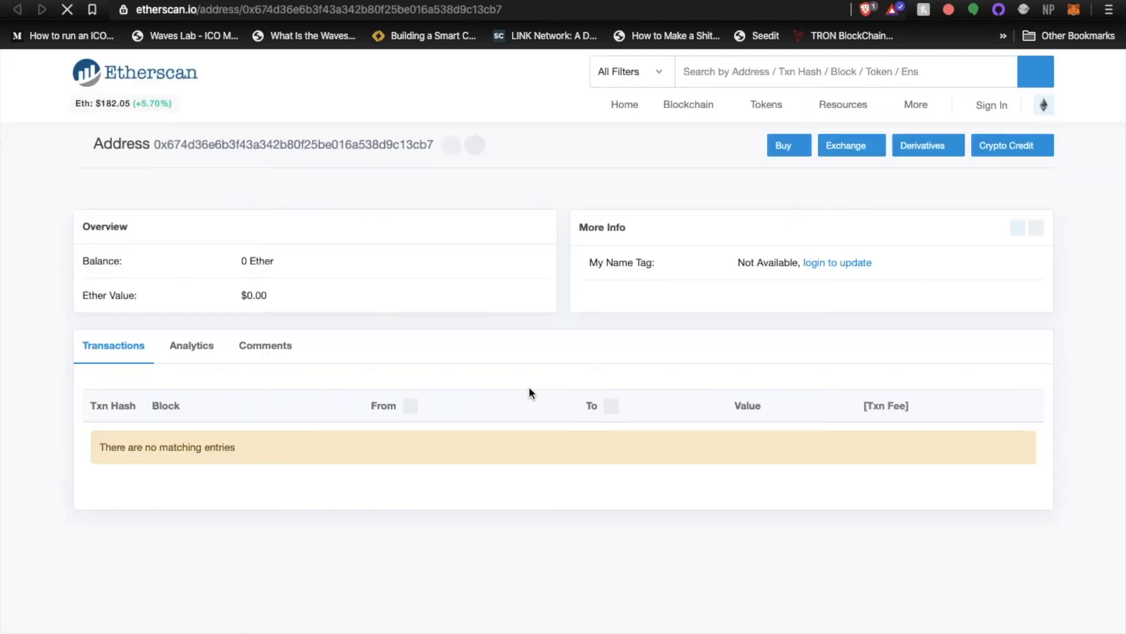
Examine the account's public address, Ether balance, Ether value and transaction list on its Etherscan page
left_click_drag(447, 144, 151, 131)
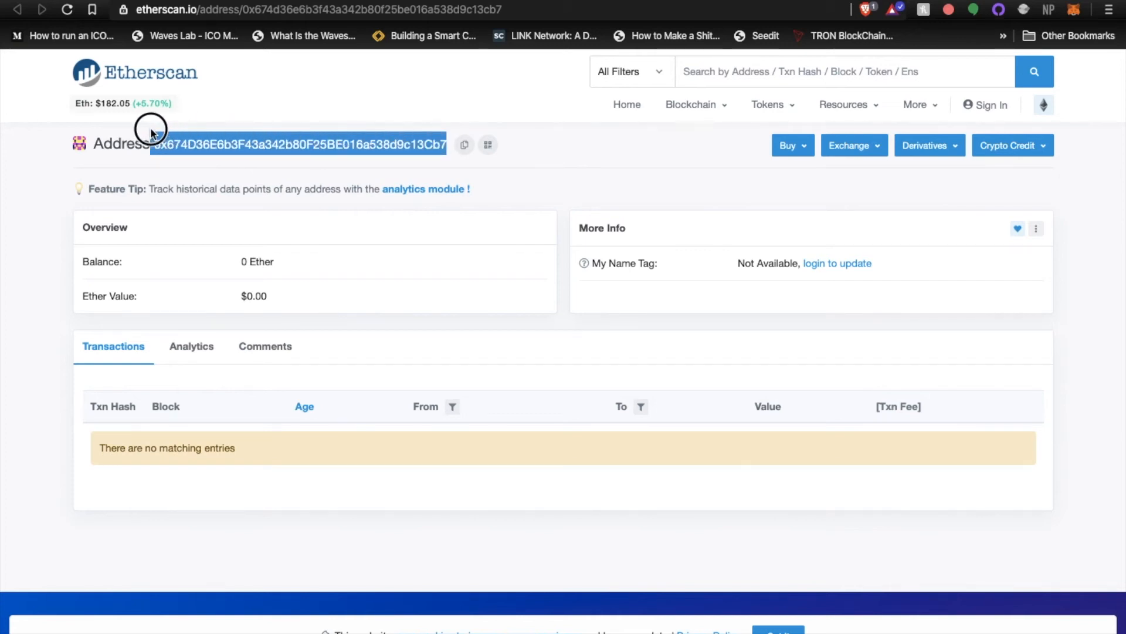
left_click(159, 258)
left_click_drag(83, 261, 270, 262)
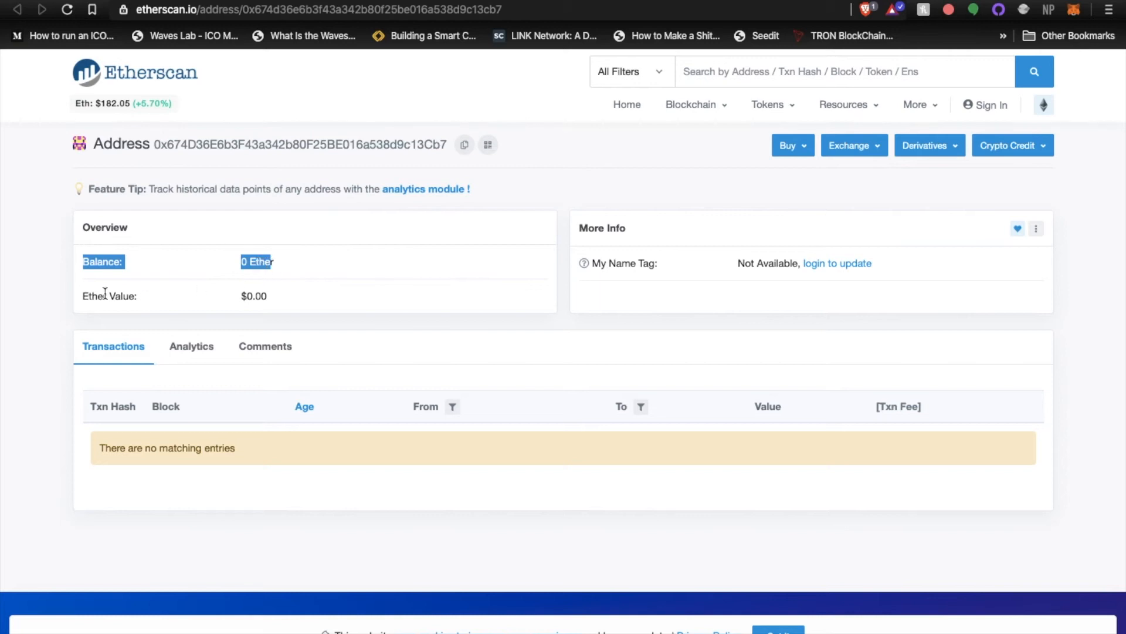
left_click_drag(84, 296, 276, 303)
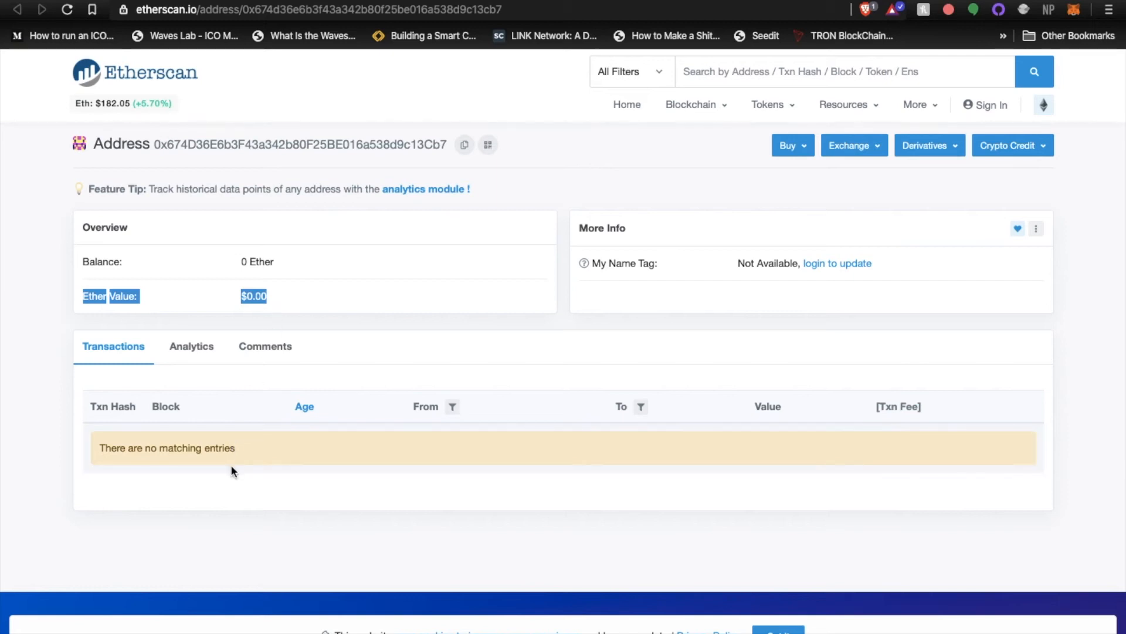
left_click(162, 443)
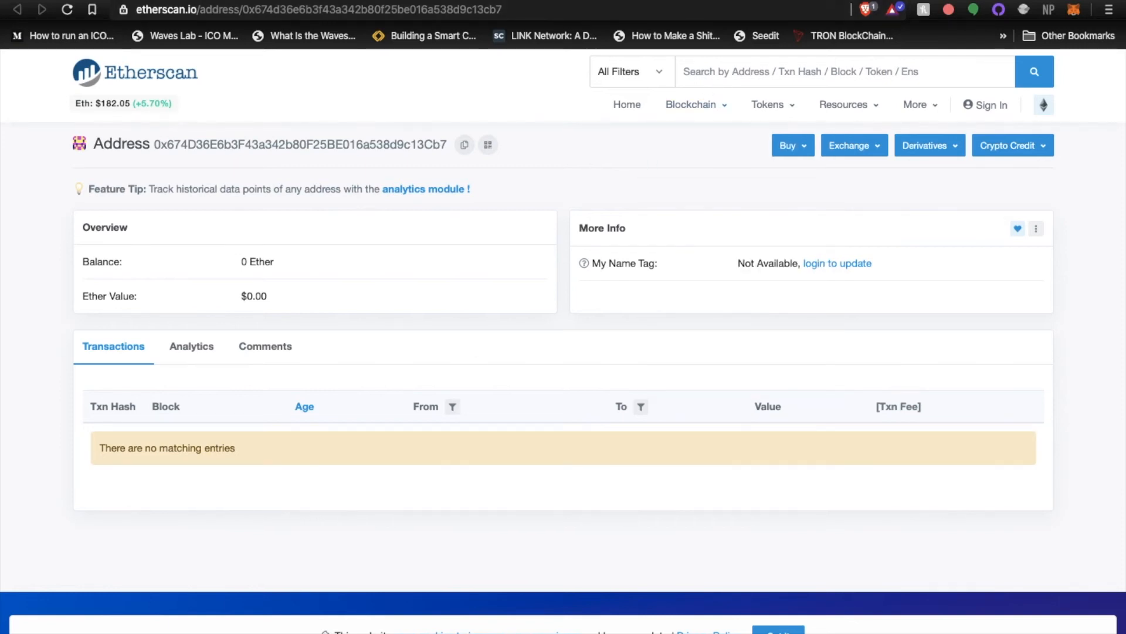
Return to the MetaMask wallet, close the account details and copy Account 1's public address to the clipboard
left_click(744, 2)
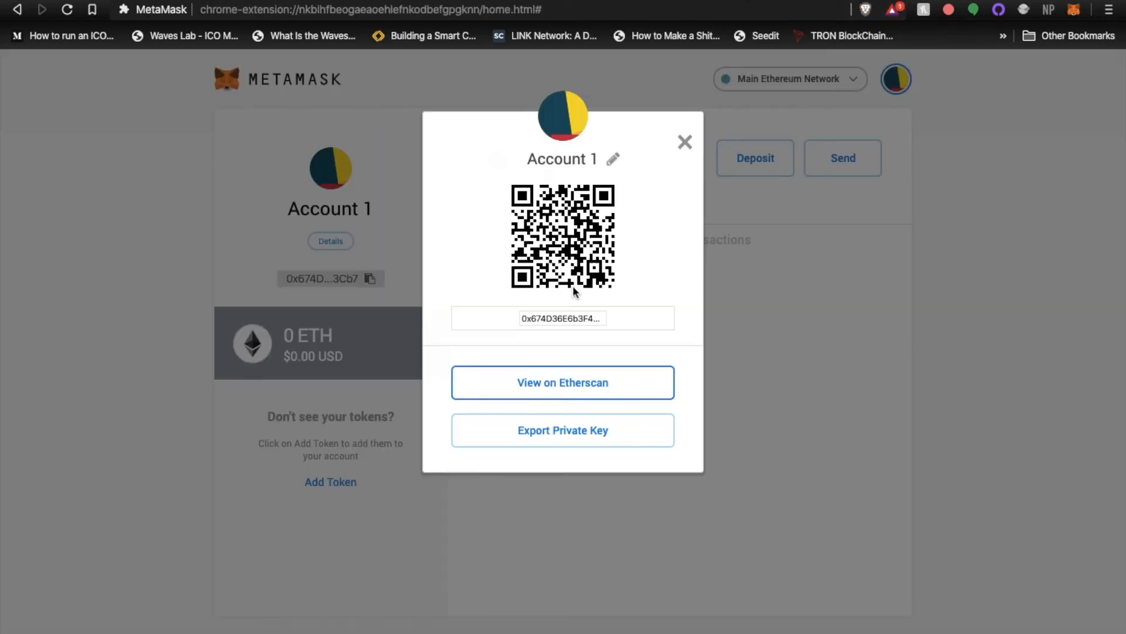
left_click(684, 145)
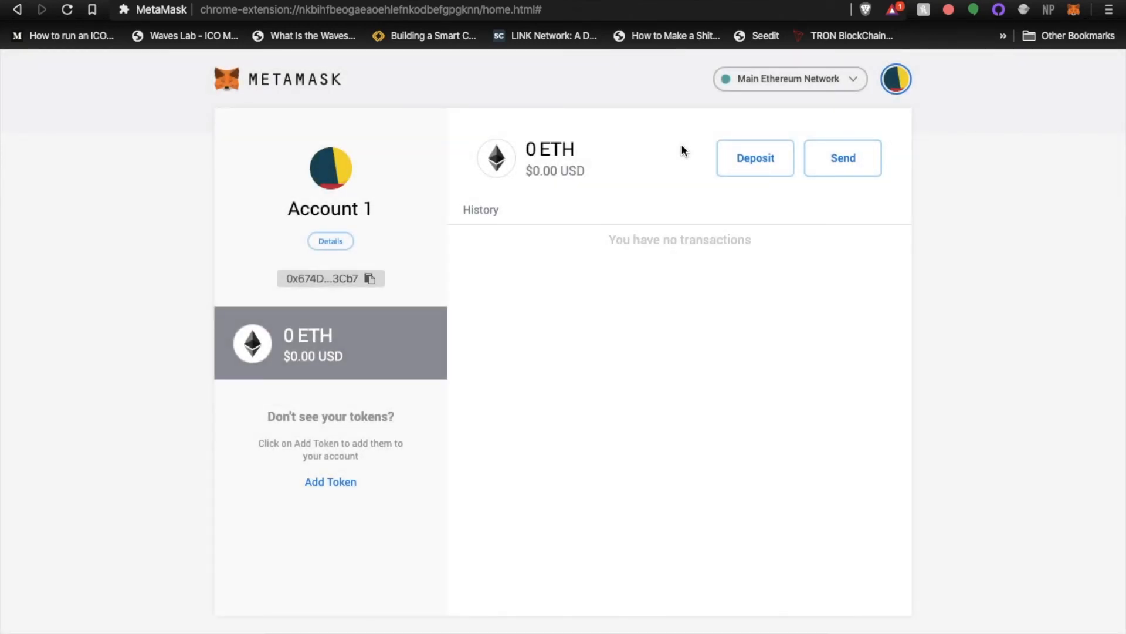
left_click(370, 279)
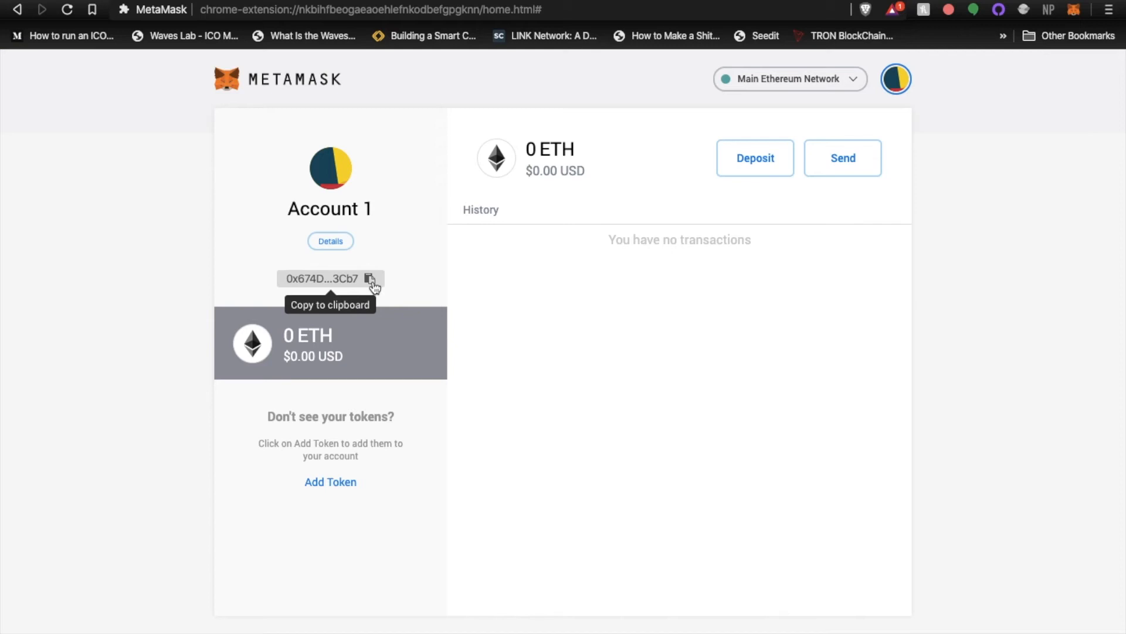
View the Add Recipient form for sending, cancel it, and open the account view for directly depositing Ether
left_click(841, 161)
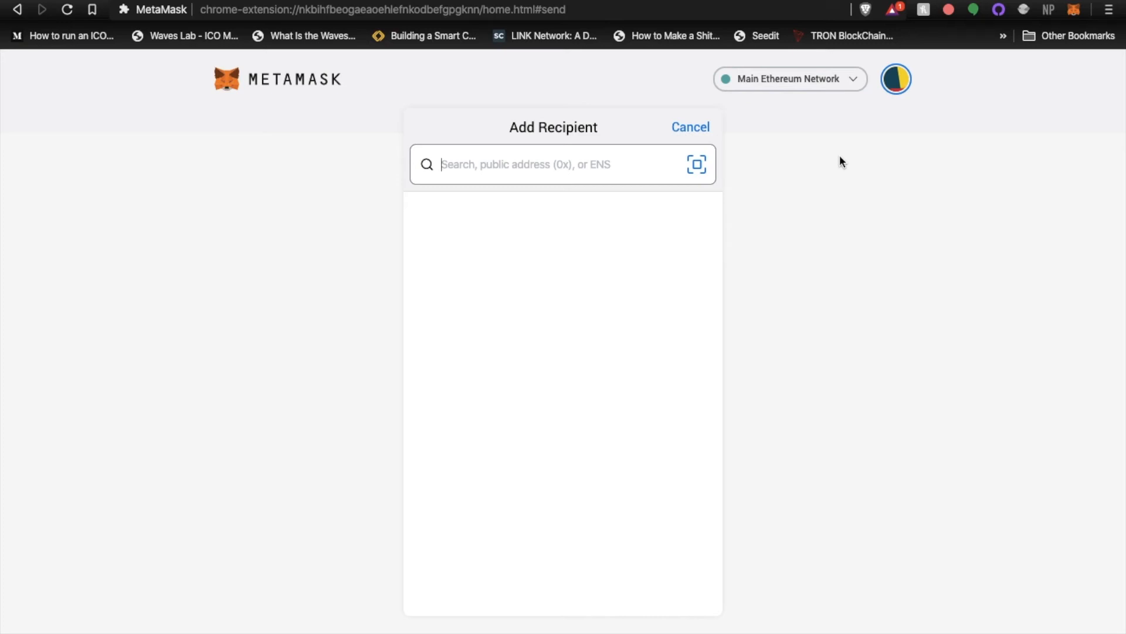
left_click(698, 127)
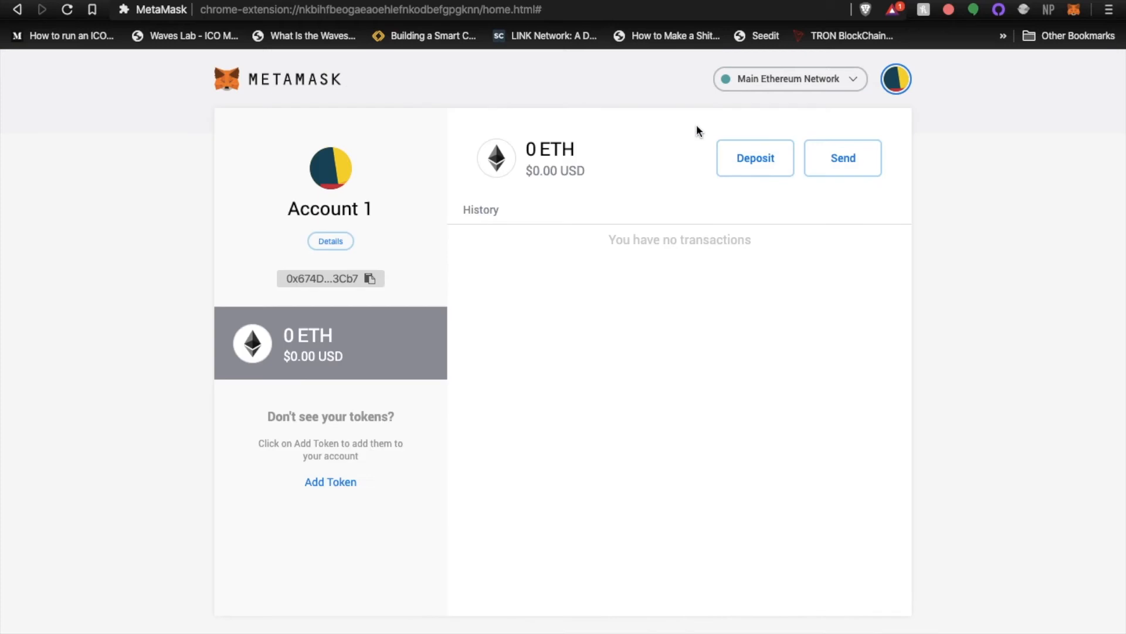
left_click(755, 167)
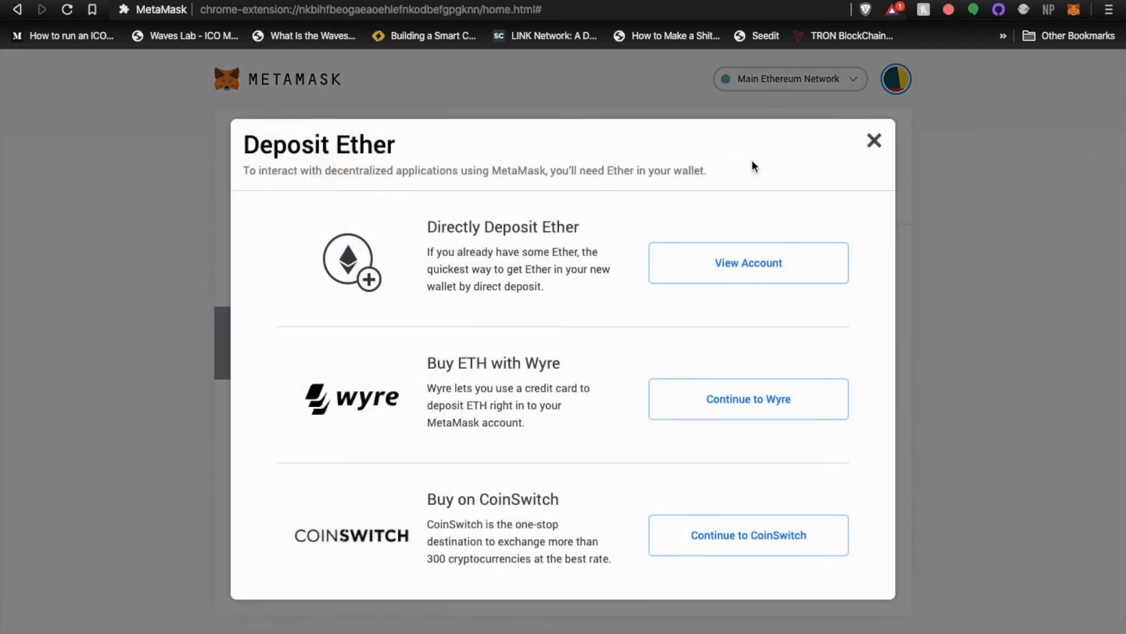
left_click(715, 268)
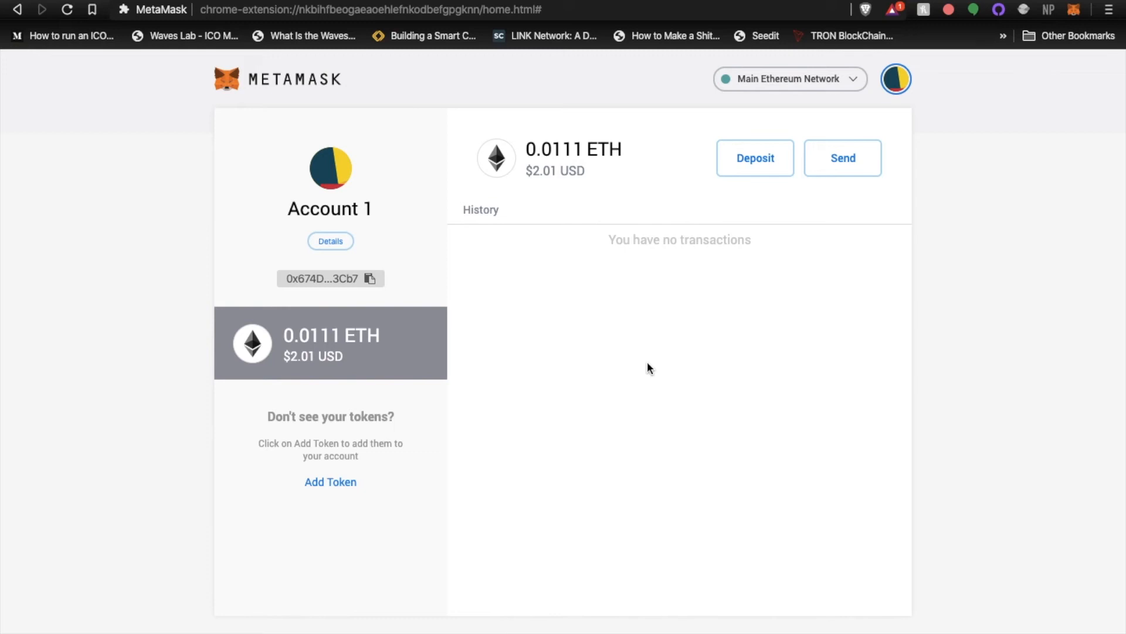
Start an ETH transfer from Account 1, scan the recipient's QR code for the address and set the amount to 1 USD
left_click(853, 154)
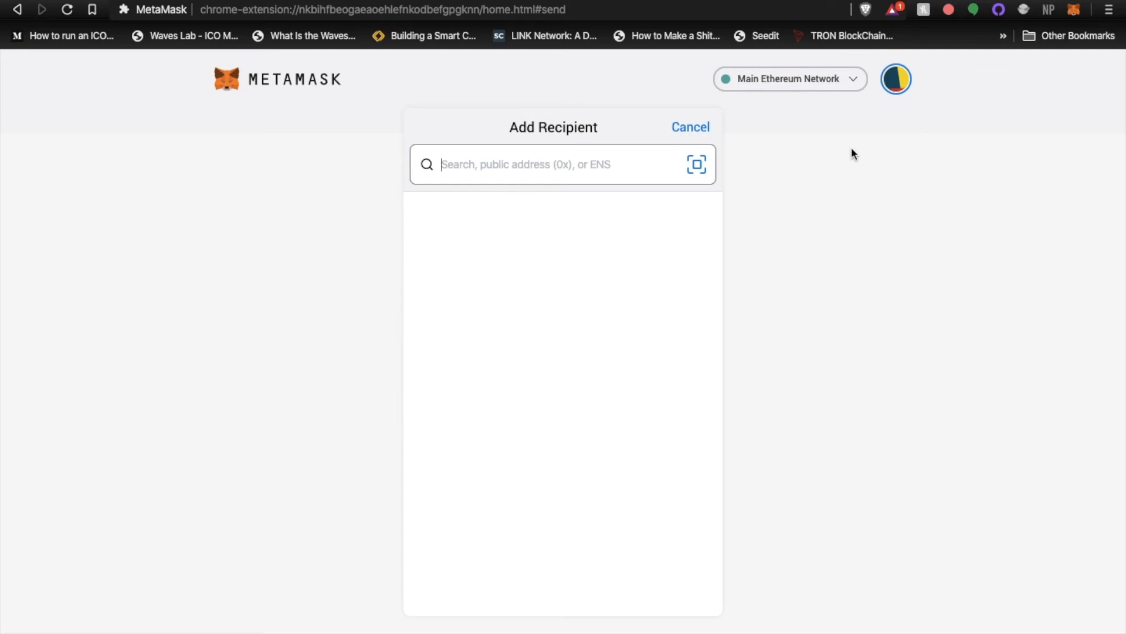
left_click(702, 168)
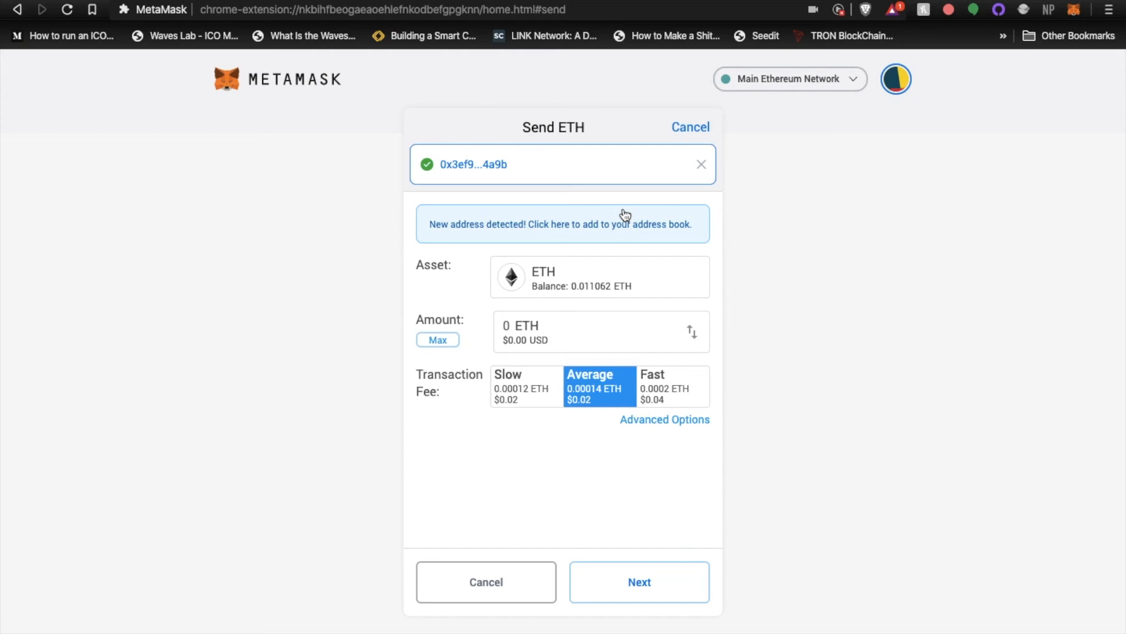
left_click(443, 344)
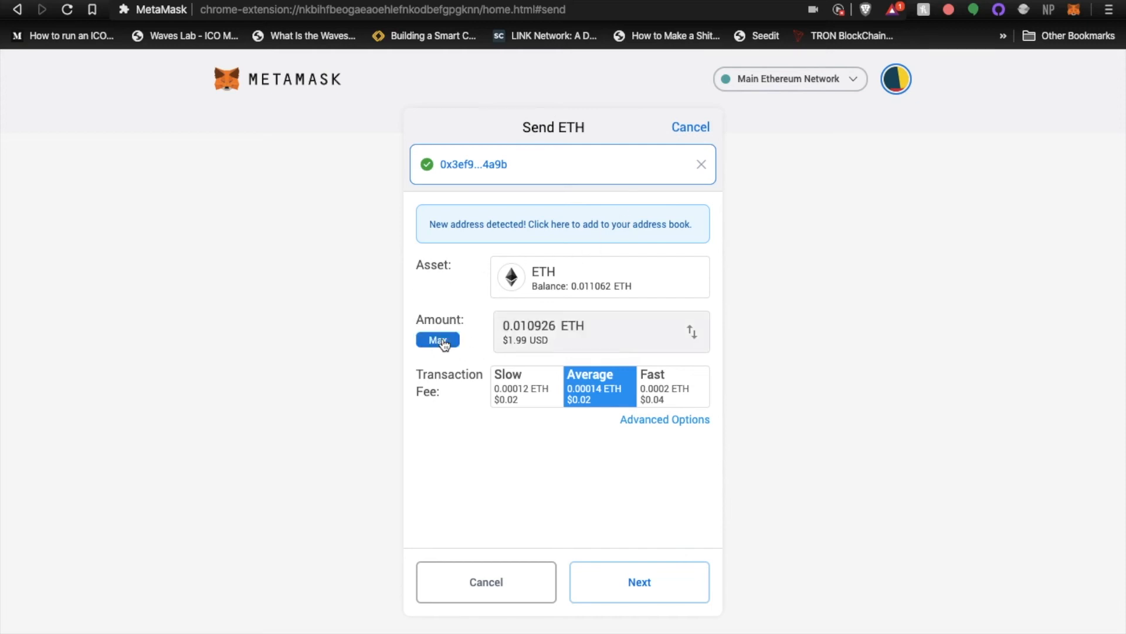
left_click(691, 335)
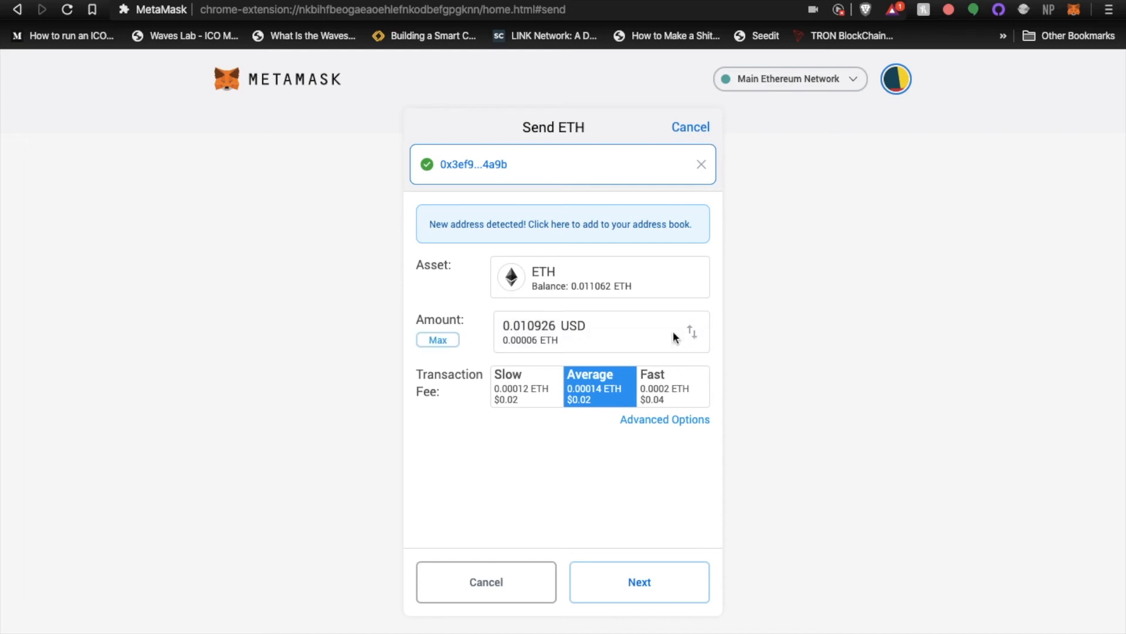
left_click(576, 325)
key("BackSpace")
key("BackSpace")
key("BackSpace")
key("BackSpace")
key("BackSpace")
key("BackSpace")
key("BackSpace")
key("BackSpace")
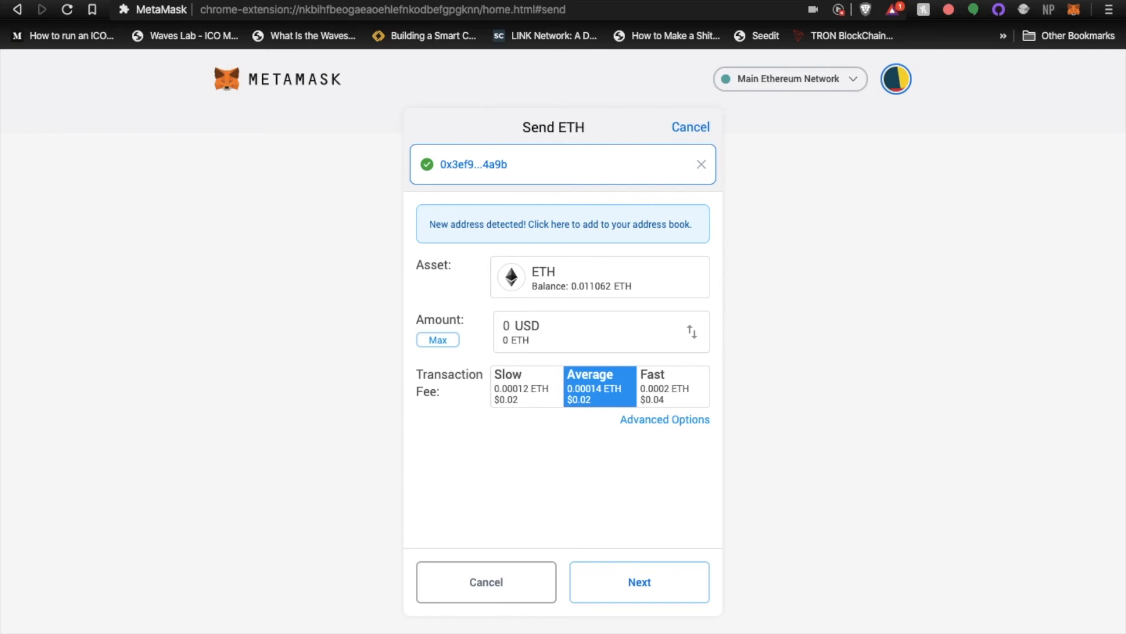
type("1")
Save advanced gas settings with a gas price of 6 GWEI and a gas limit of 34062, and confirm the transaction
left_click(656, 421)
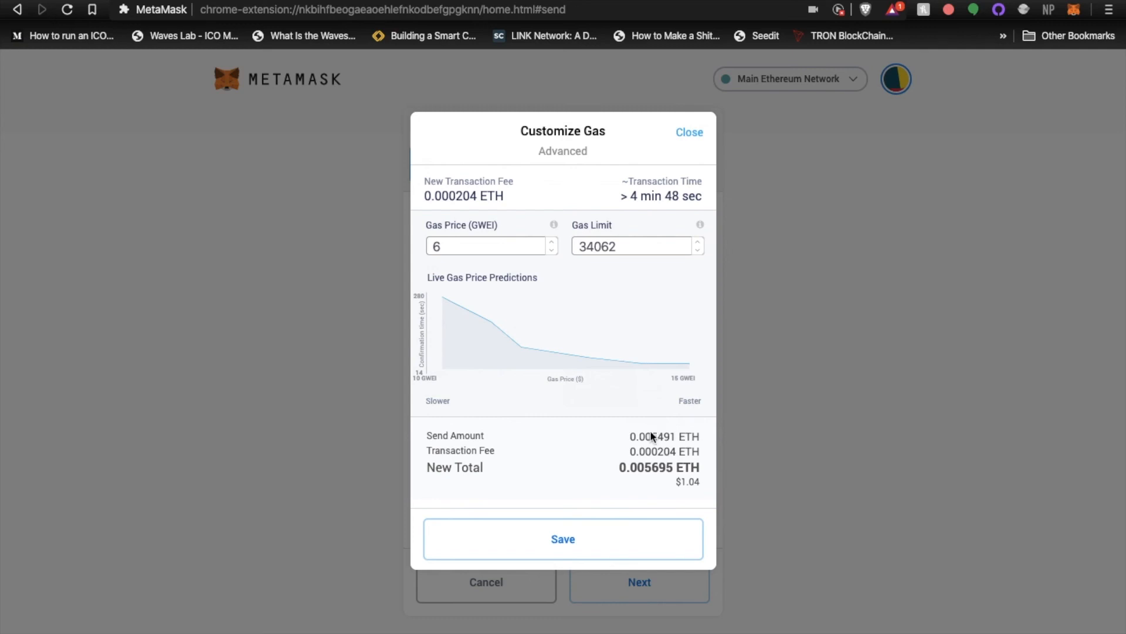
left_click(591, 551)
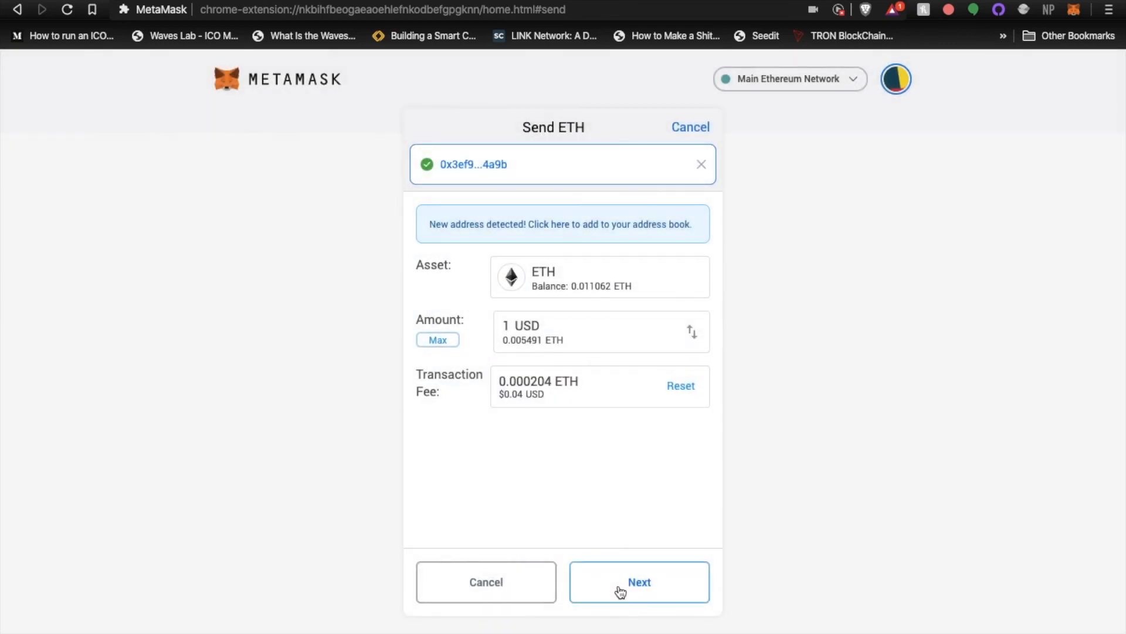
left_click(645, 588)
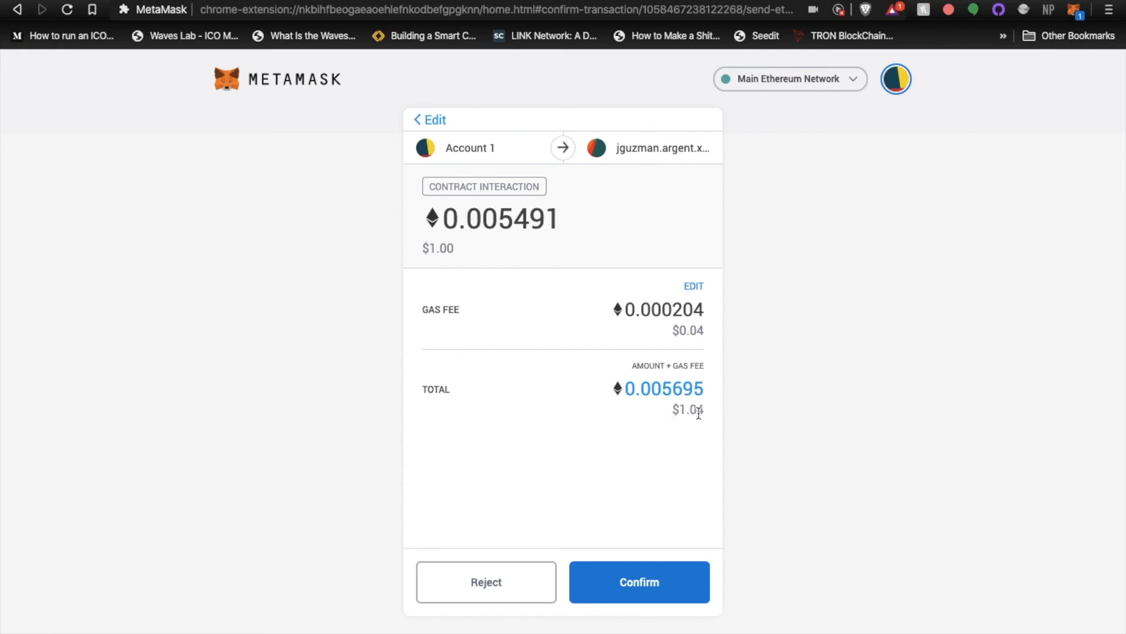
left_click(651, 595)
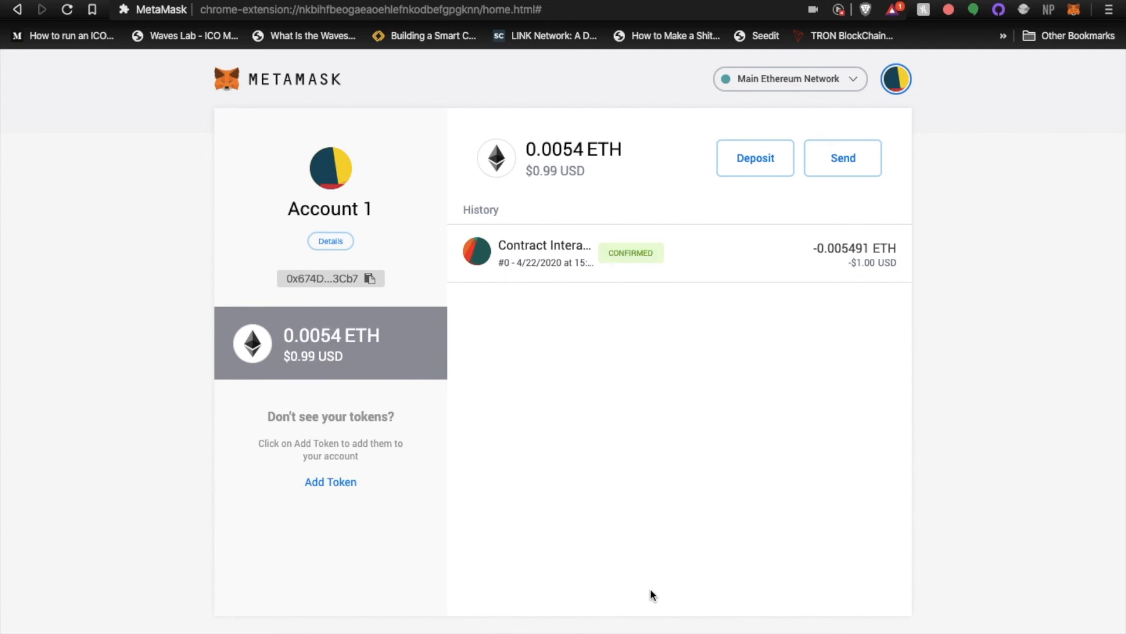
Review the sent transaction's details in the account history and on Etherscan, including the expanded gas information
left_click(575, 249)
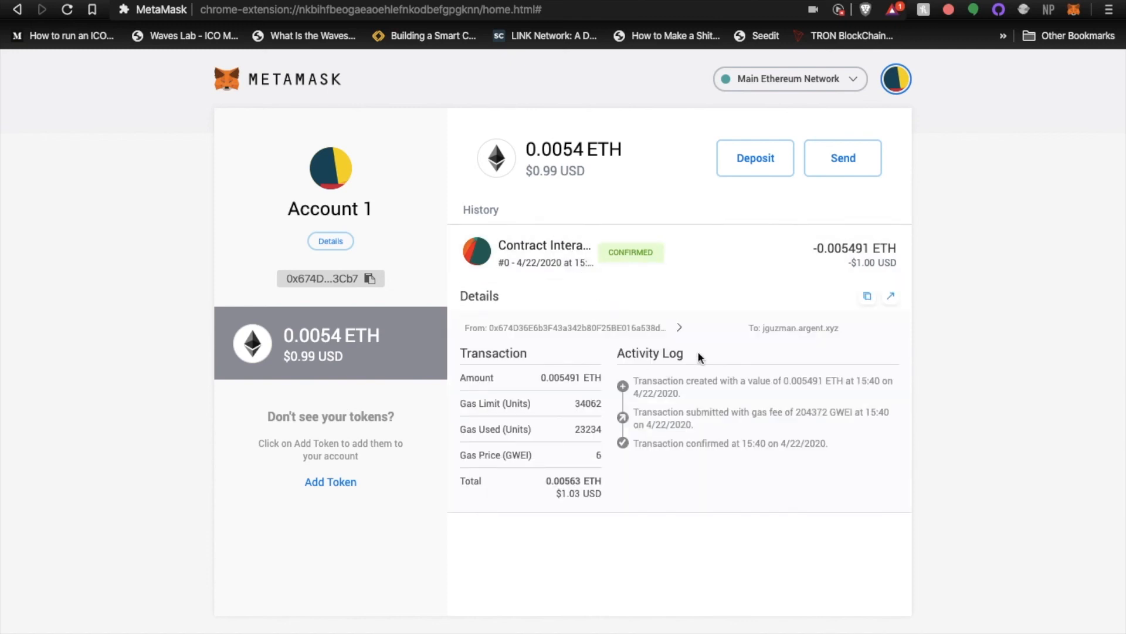
left_click(893, 299)
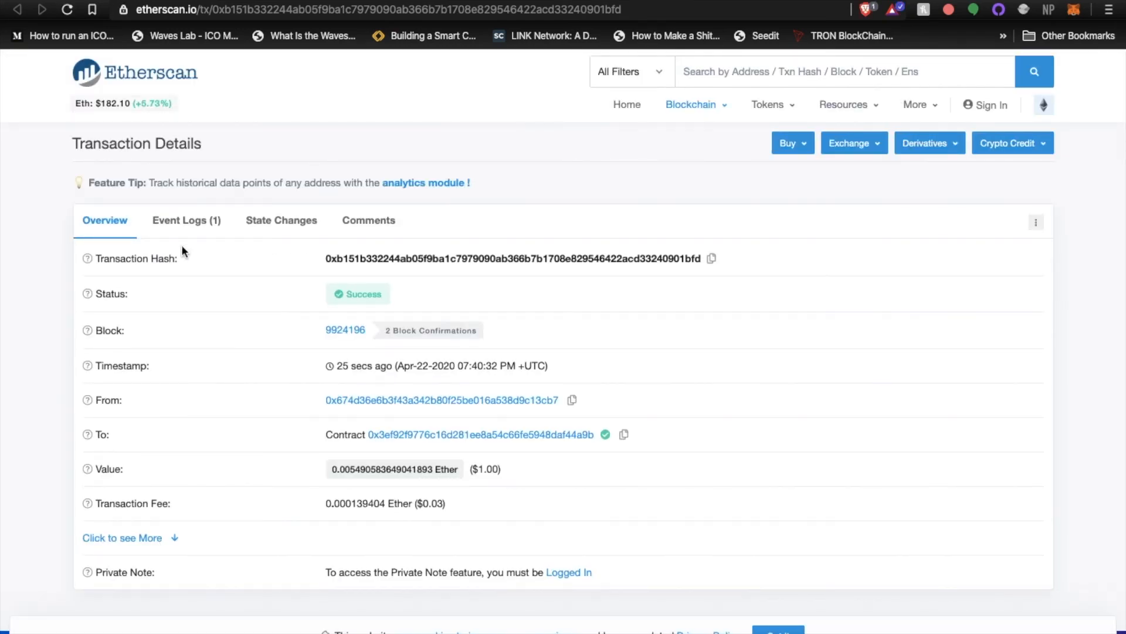
mouse_move(320, 290)
left_click(162, 537)
scroll(216, 505, "down", 3)
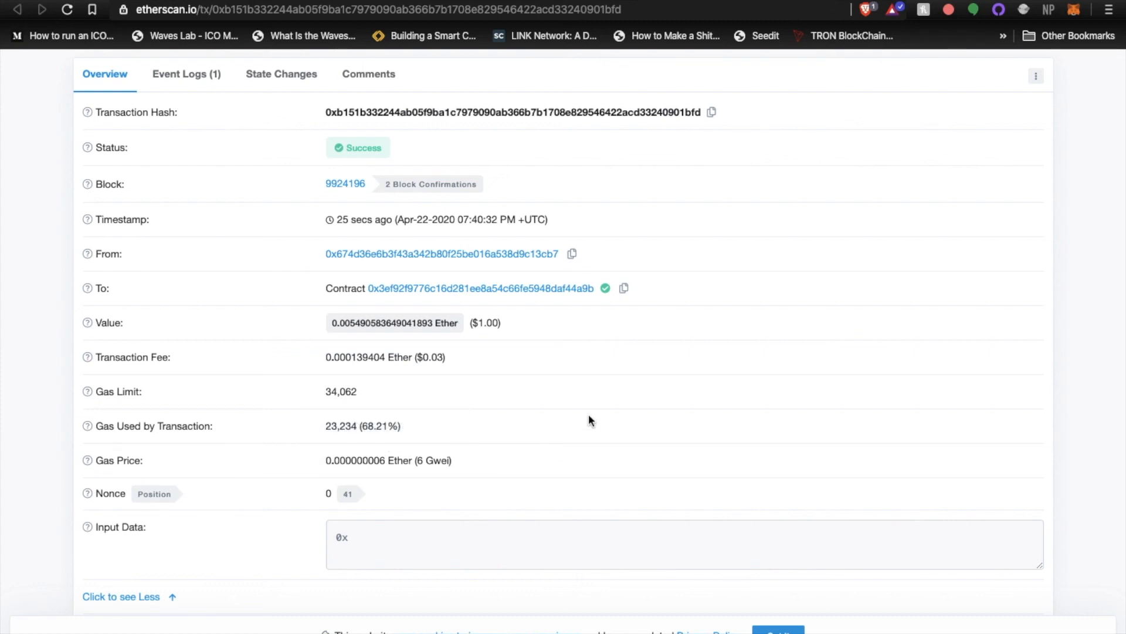
left_click(167, 597)
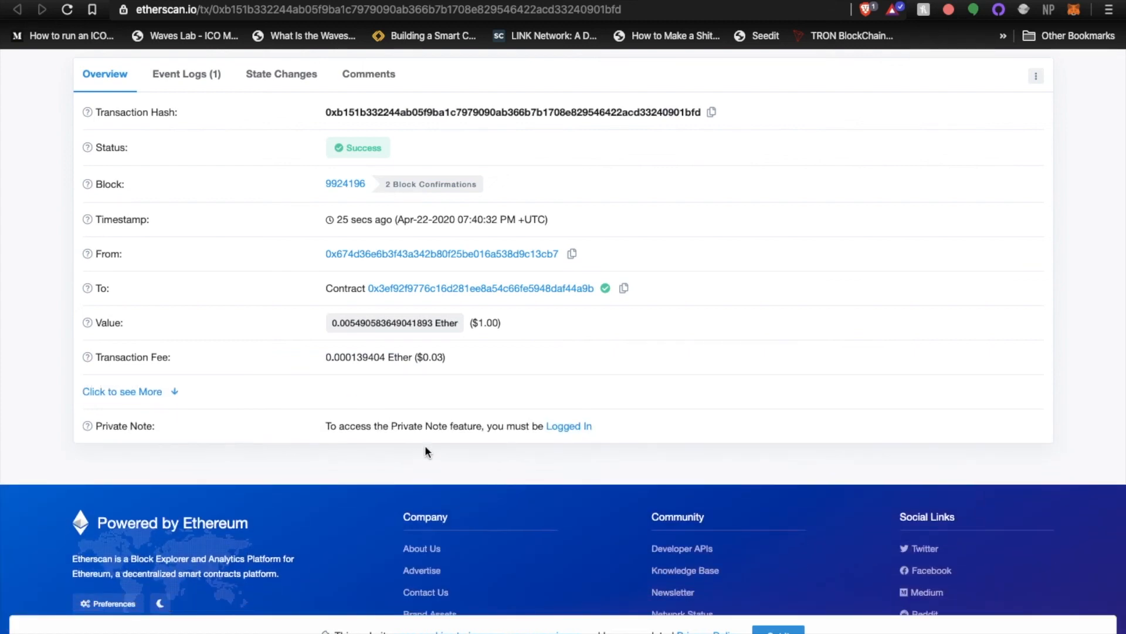
scroll(425, 448, "up", 3)
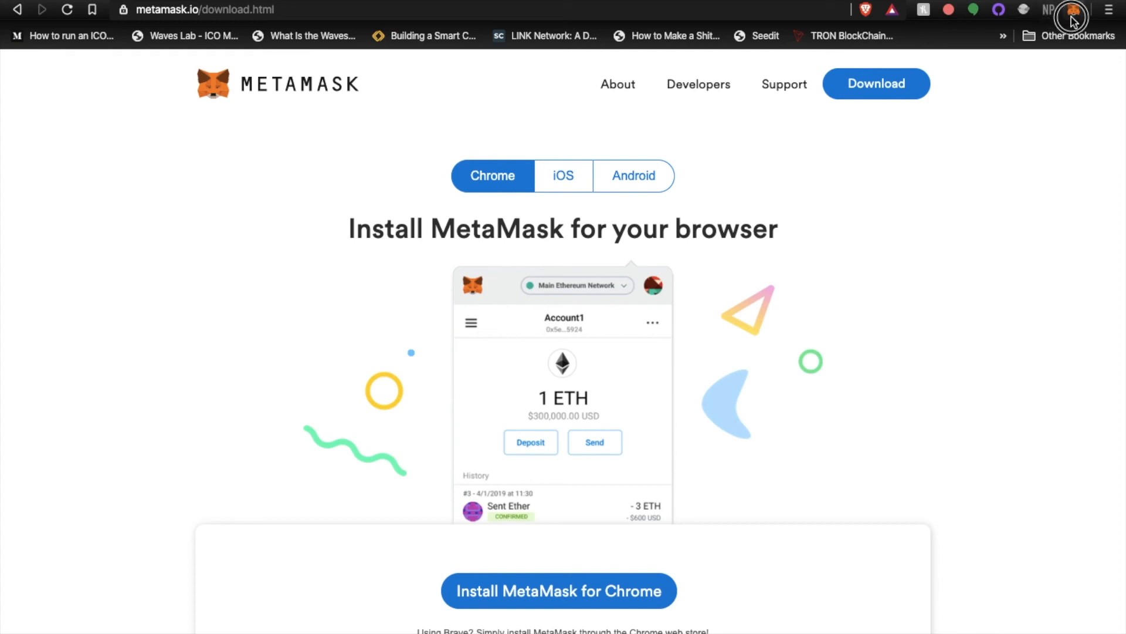
Open the MetaMask extension popup from the MetaMask download page
left_click(1073, 11)
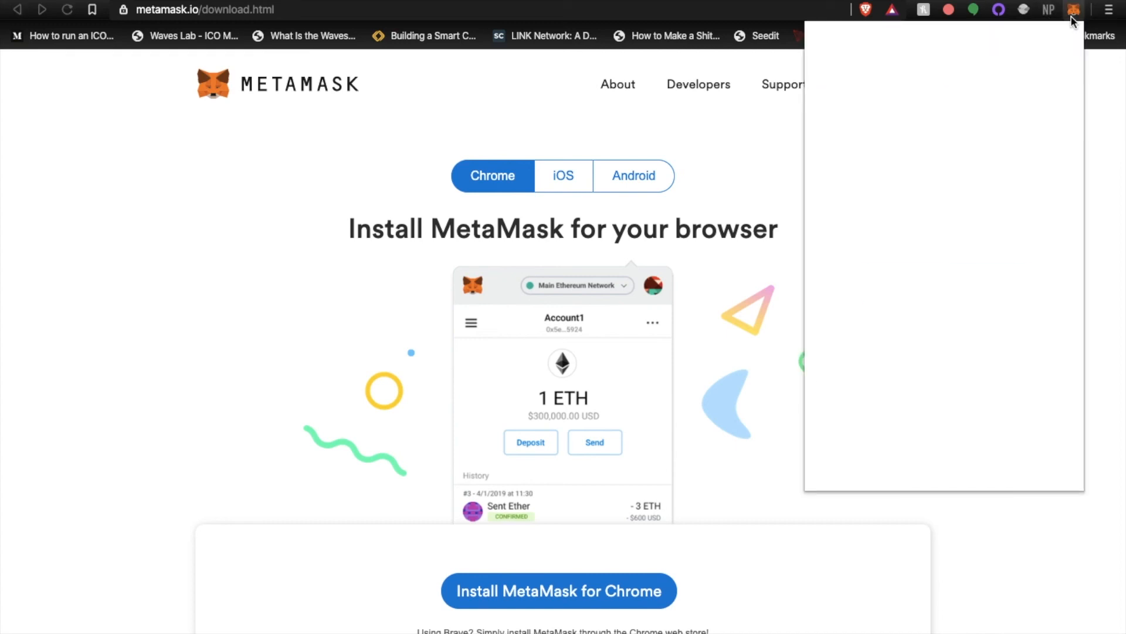